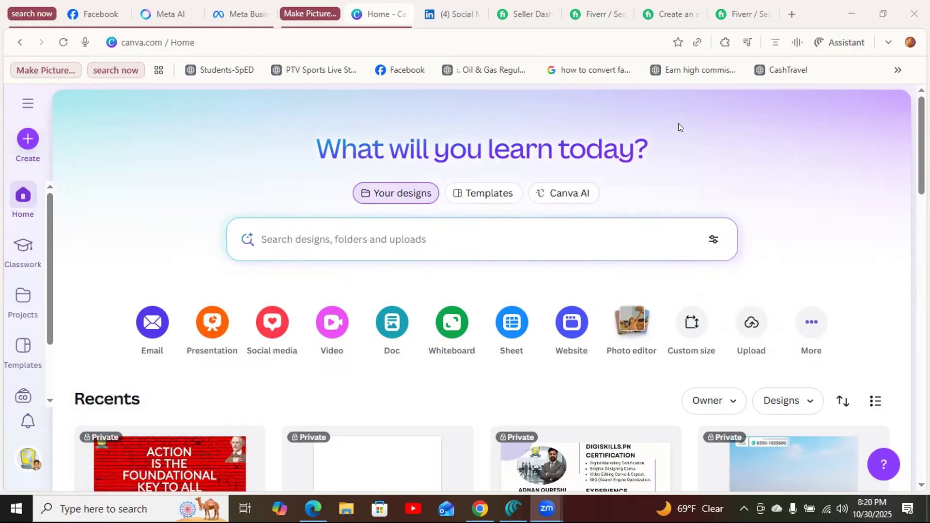
- Open the browser's Assistant and begin the prompt with "Make a professional picture post for my fiverr gig,"
left_click(840, 43)
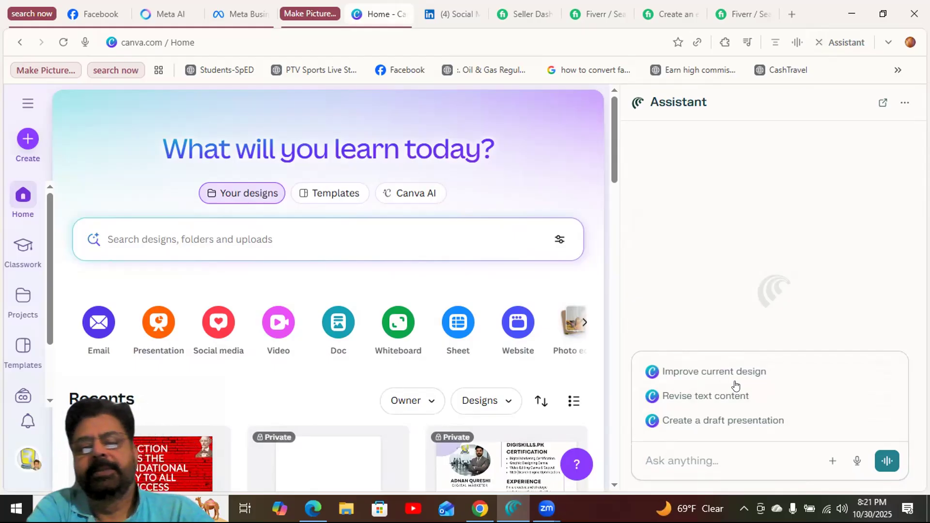
type("M")
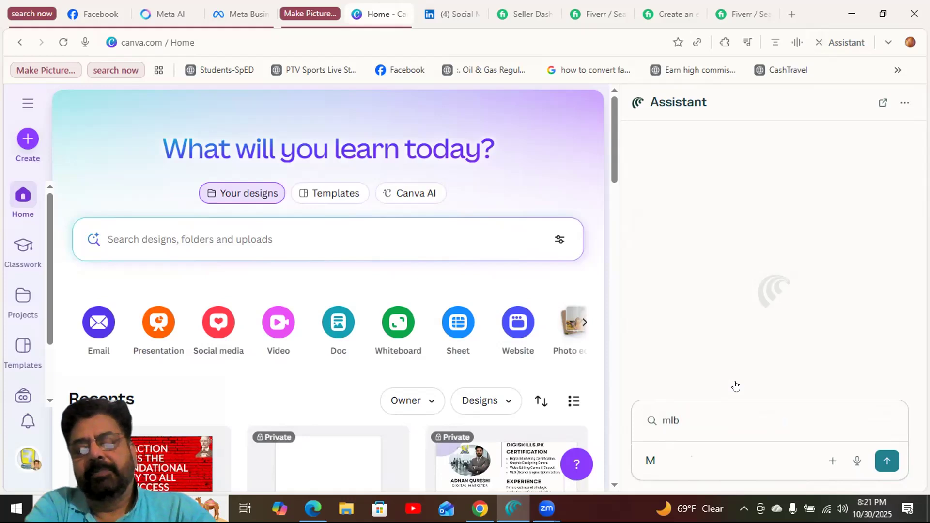
key("BackSpace")
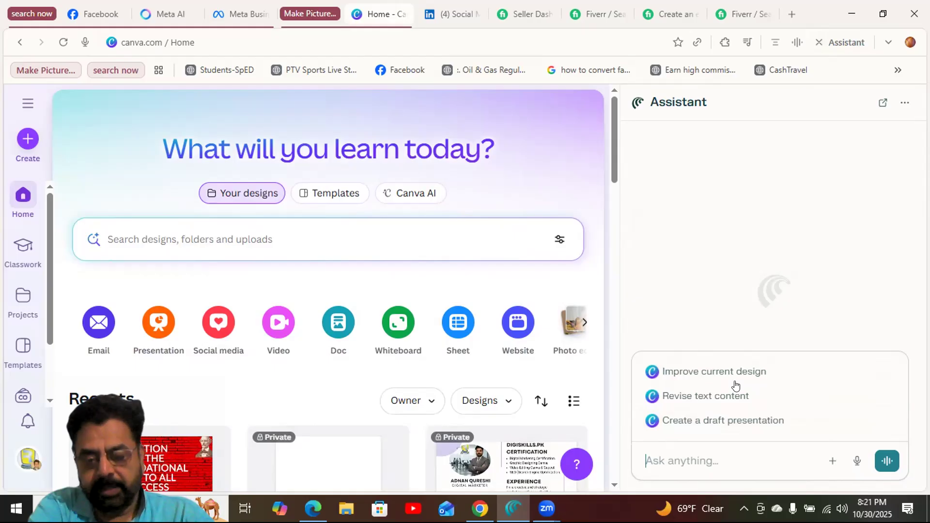
type("Make a")
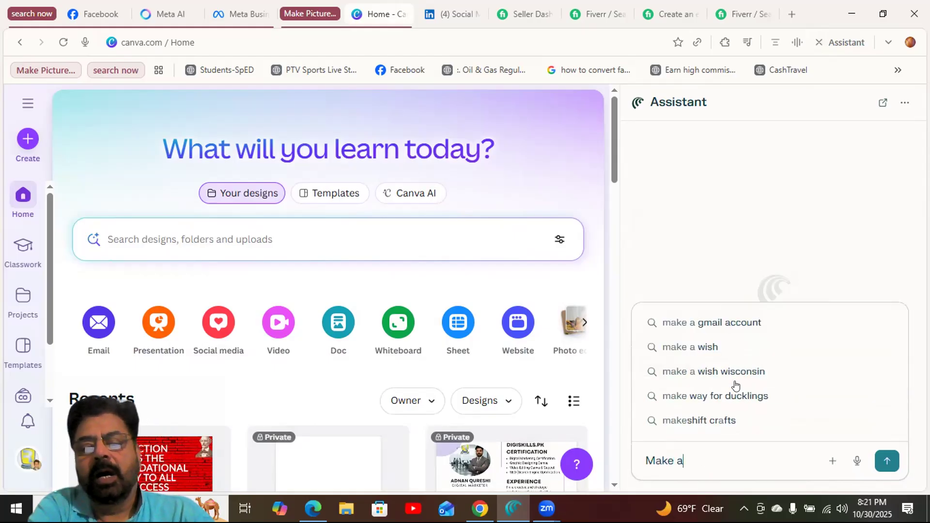
type(" prof")
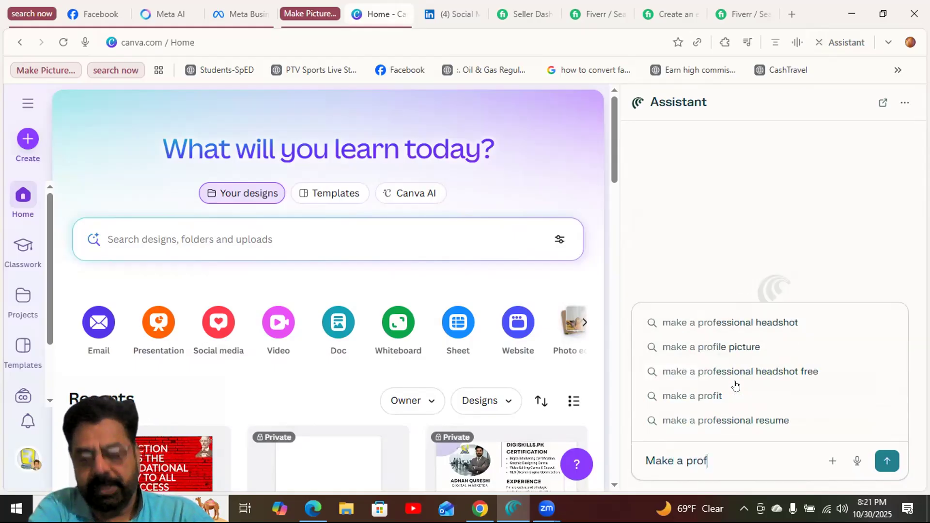
type("essional")
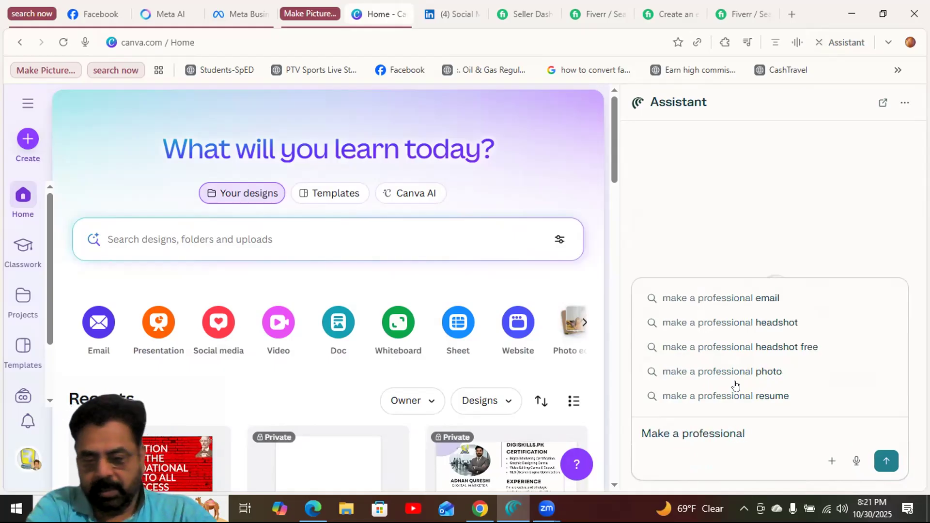
type(" pict")
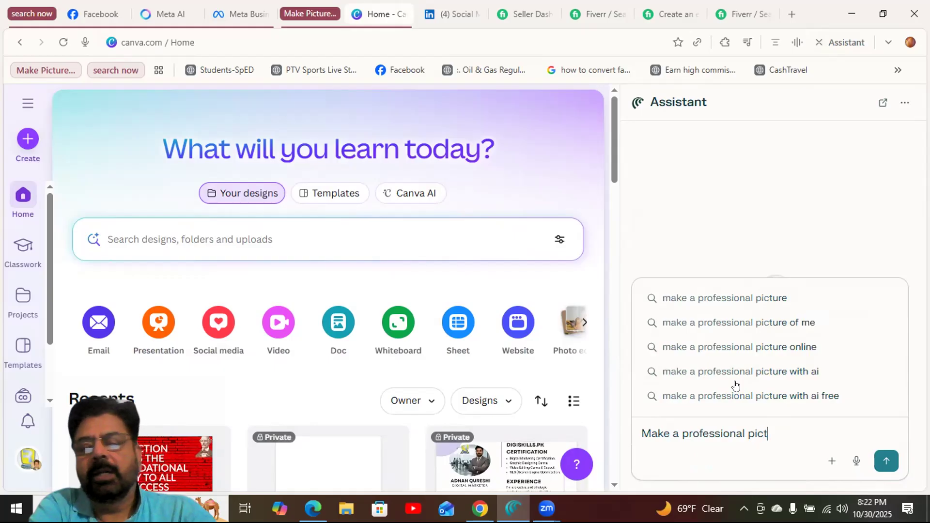
type("ure post")
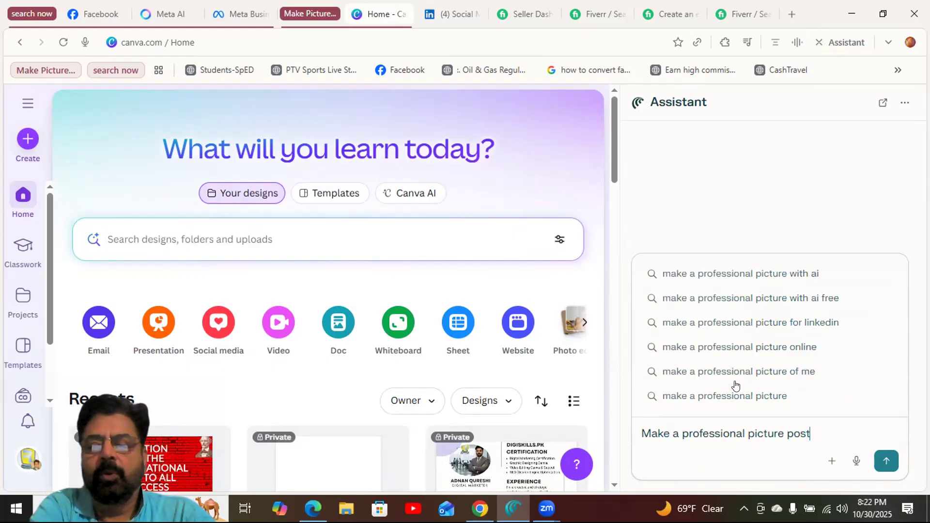
type(" for m")
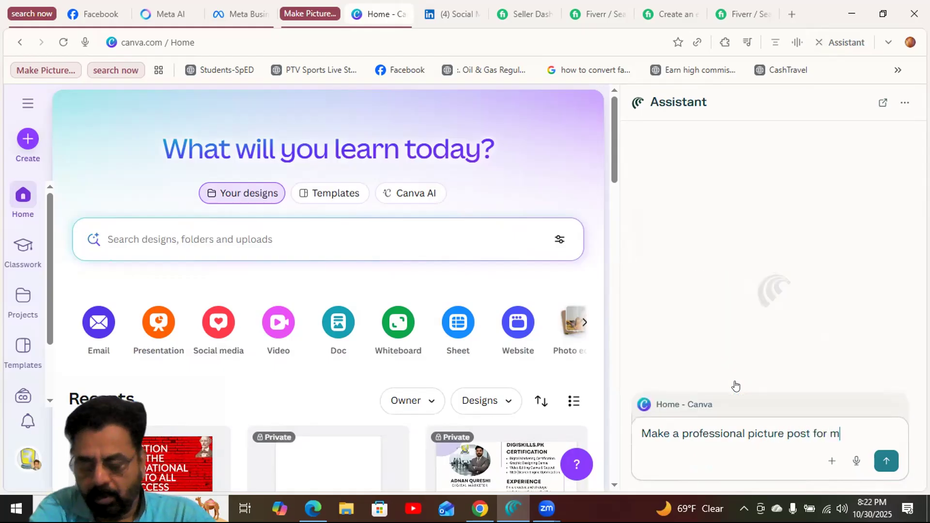
type("y fi")
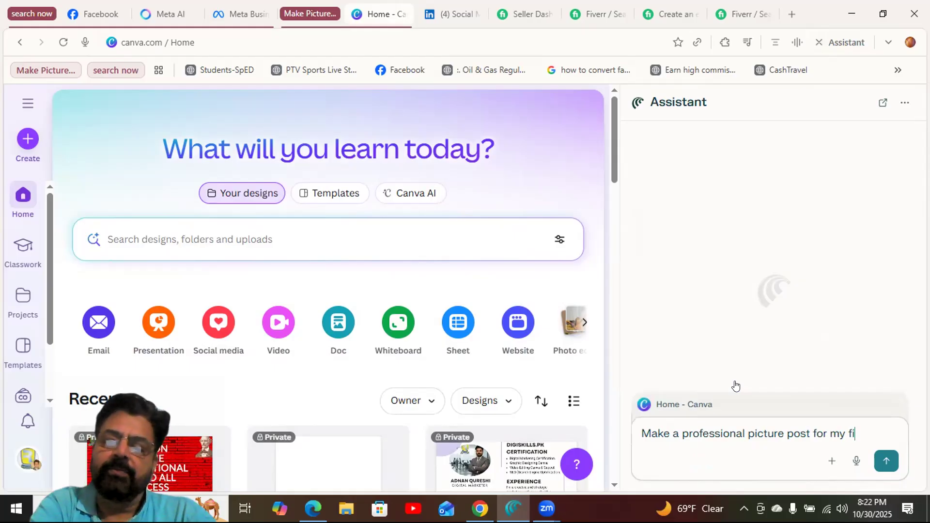
type("verr")
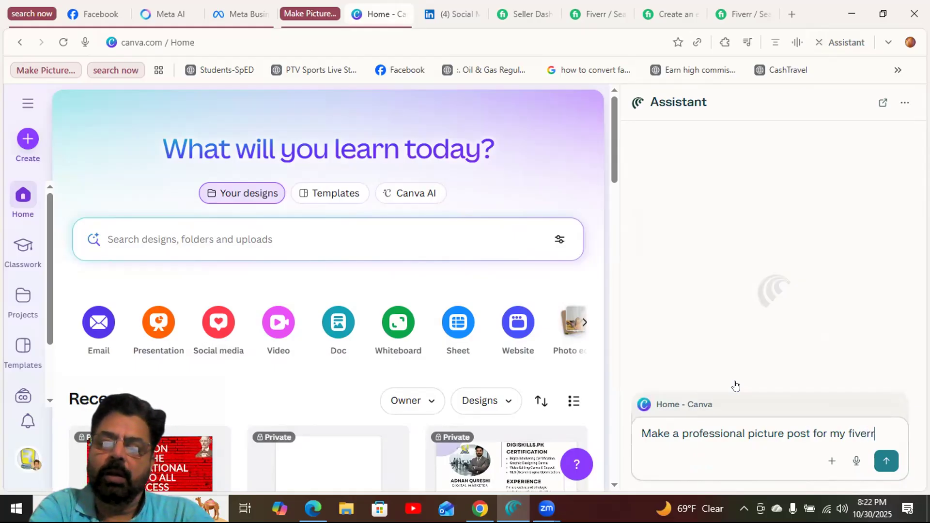
type(" gig")
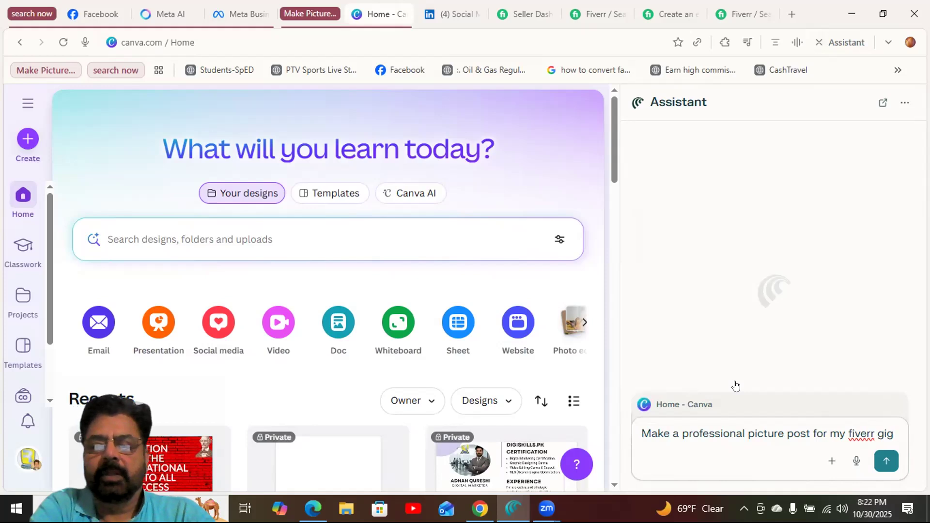
type(",")
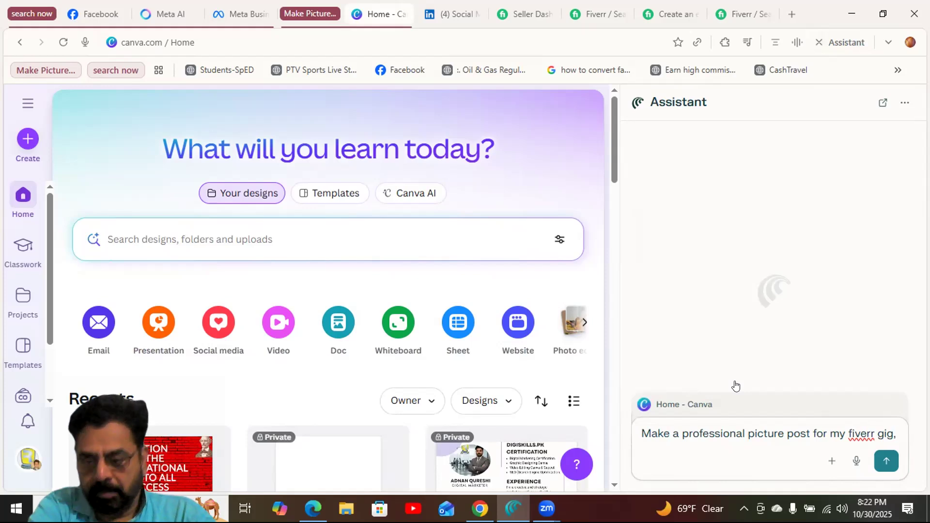
- Continue the prompt with "but keep in mind this post must be attractive and engaging,"
type(" but ki")
key("BackSpace")
type("eep i")
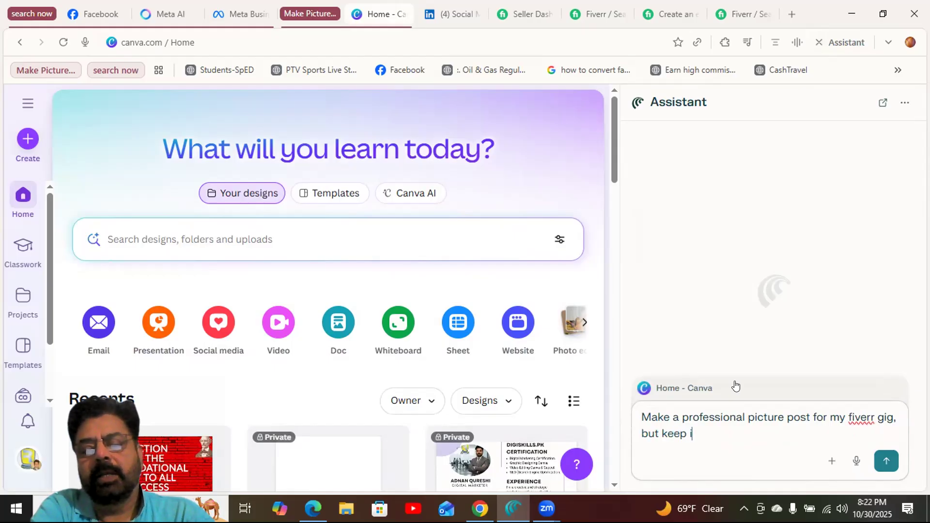
type("n mind this")
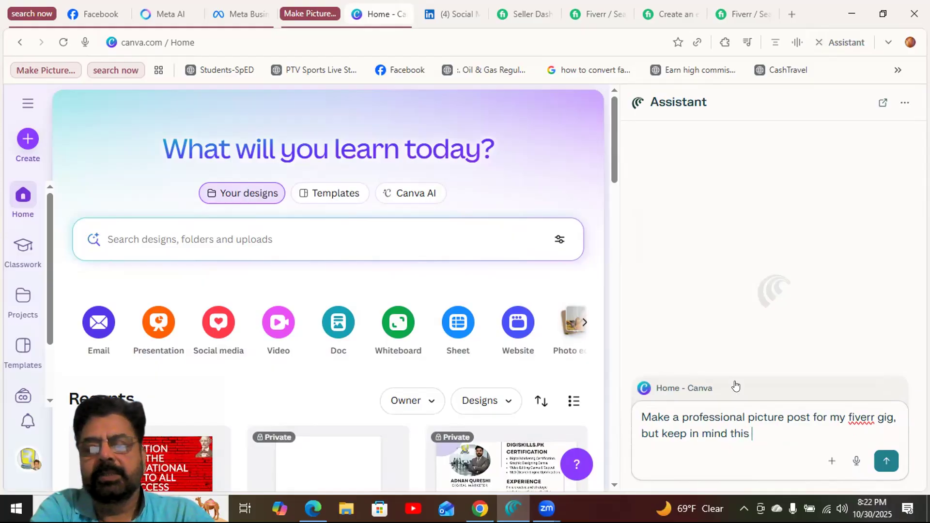
type(" post m")
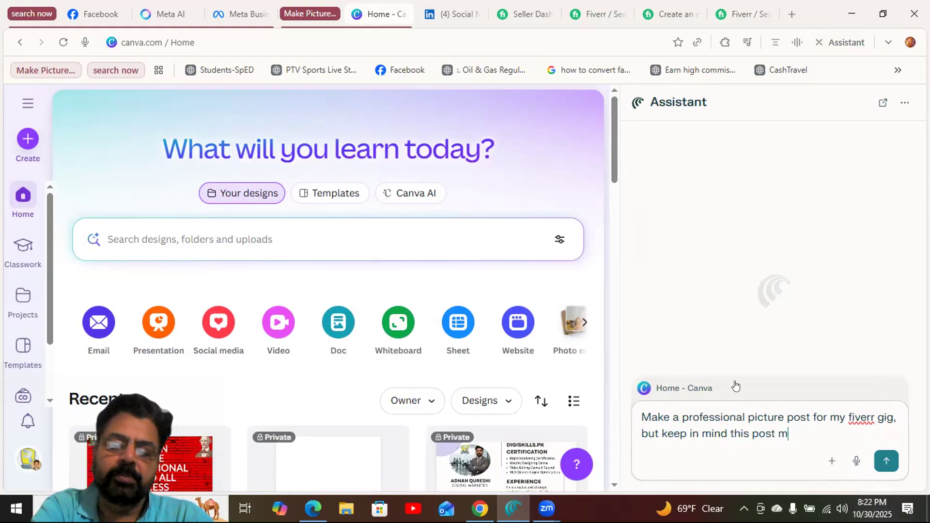
type("ust be ")
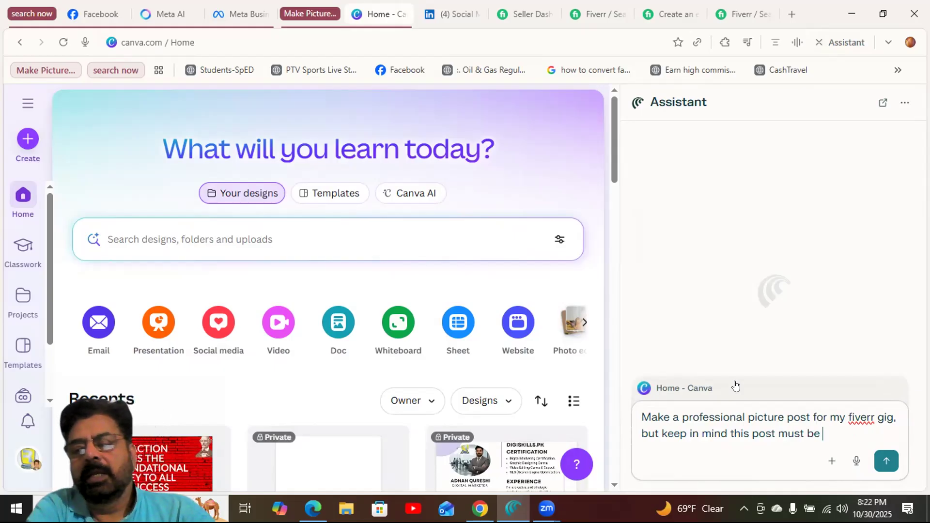
type("attra")
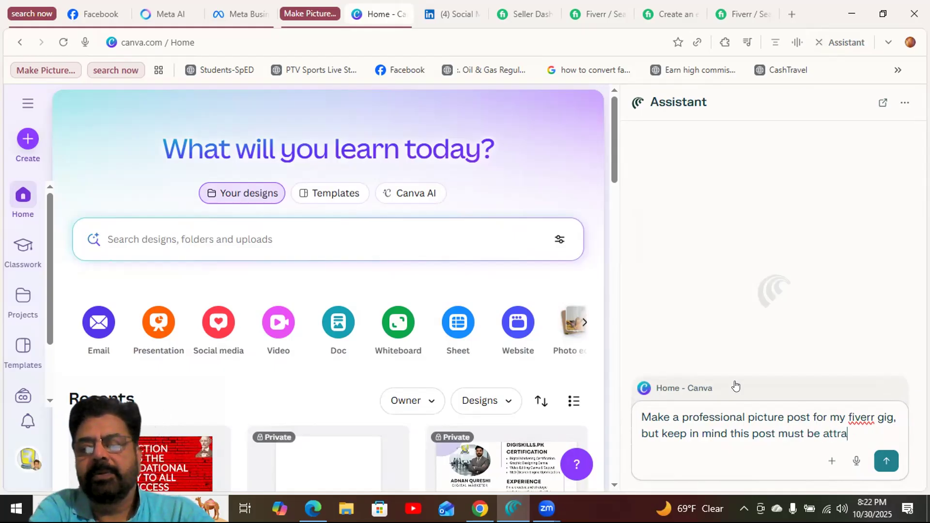
type("ctive and")
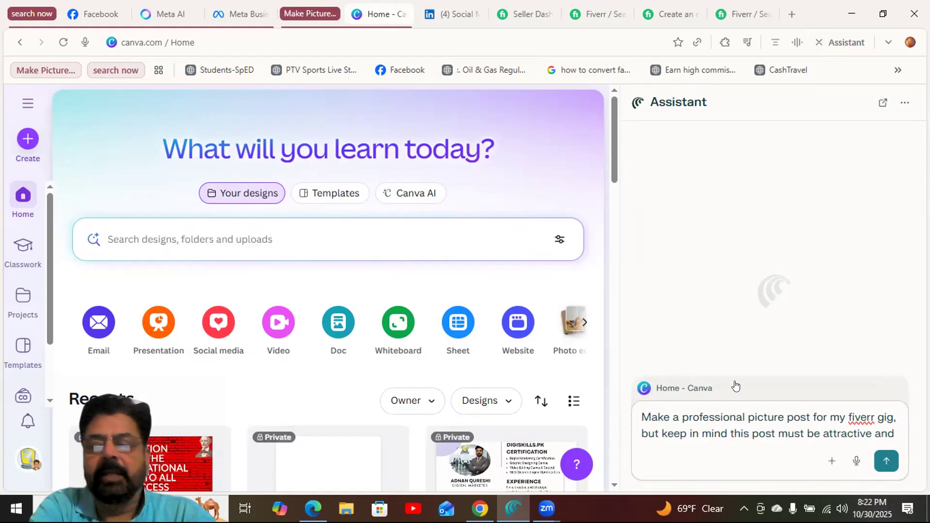
type(" enga")
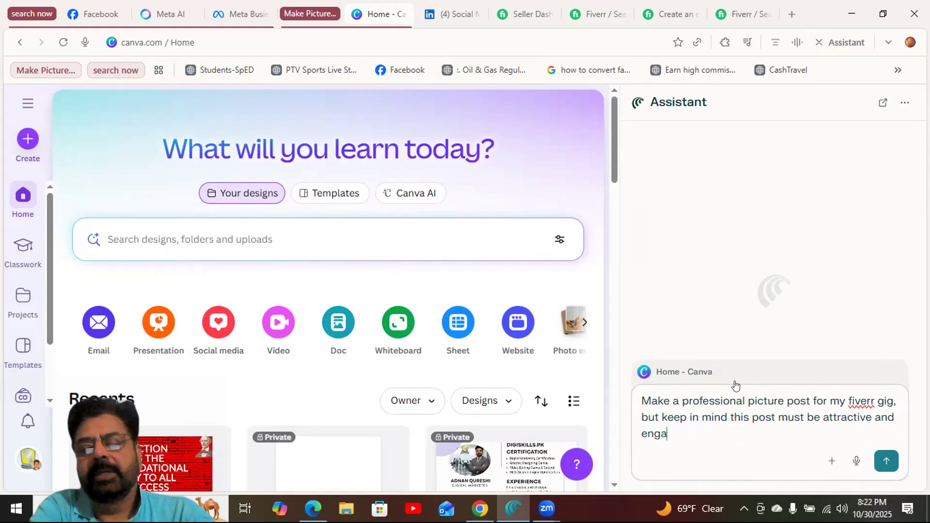
type("ging")
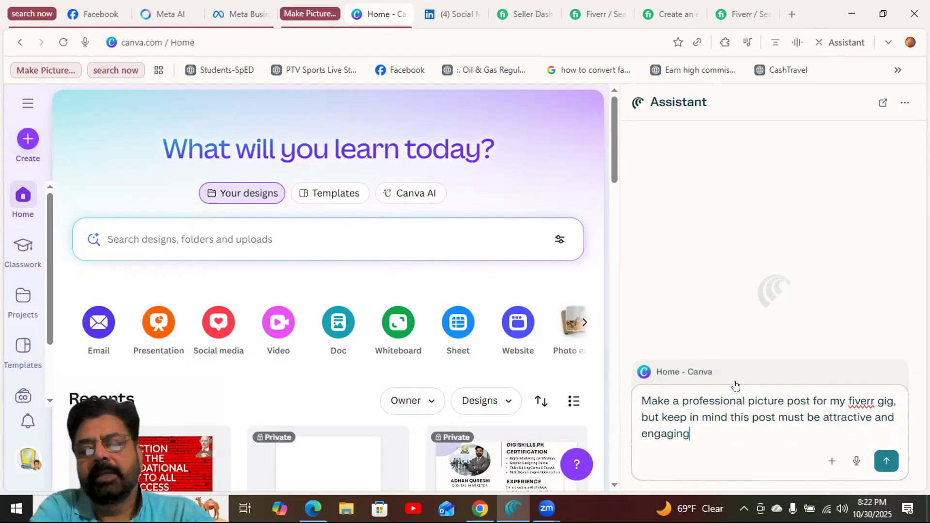
key("BackSpace")
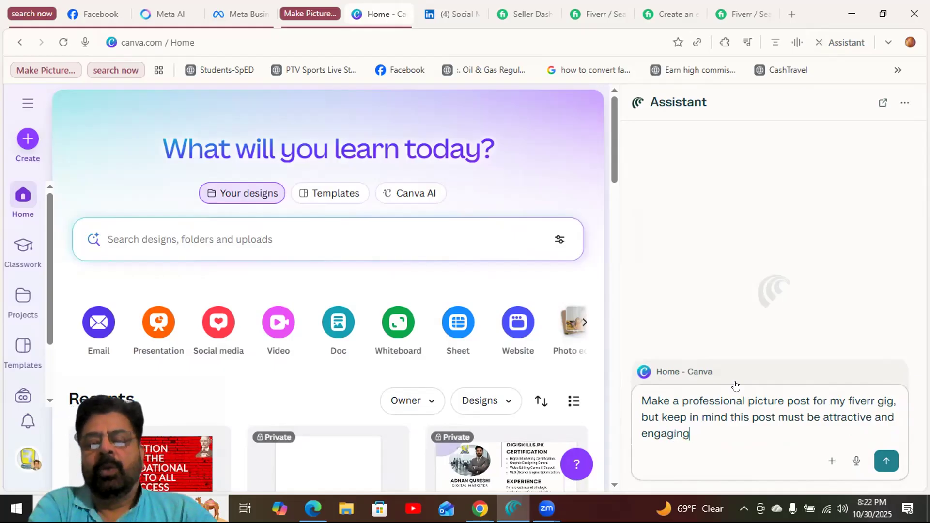
type(", ")
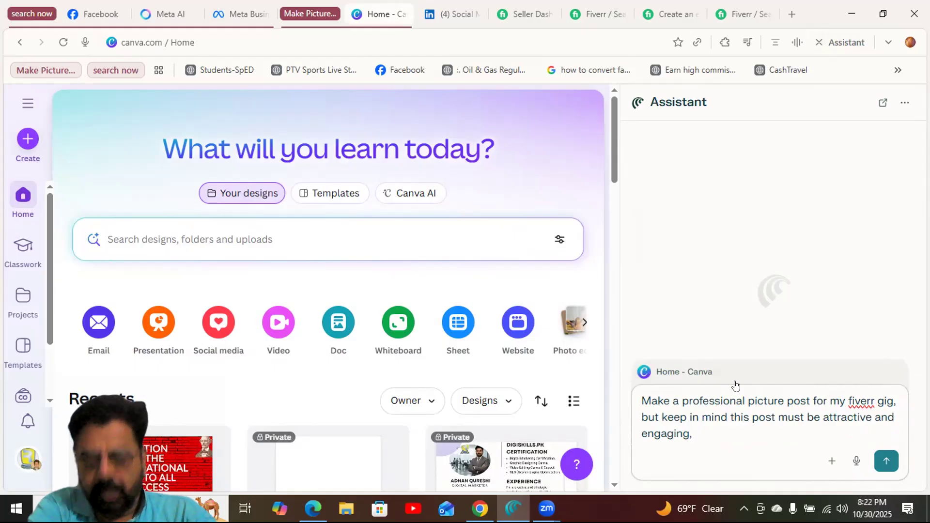
type("In t")
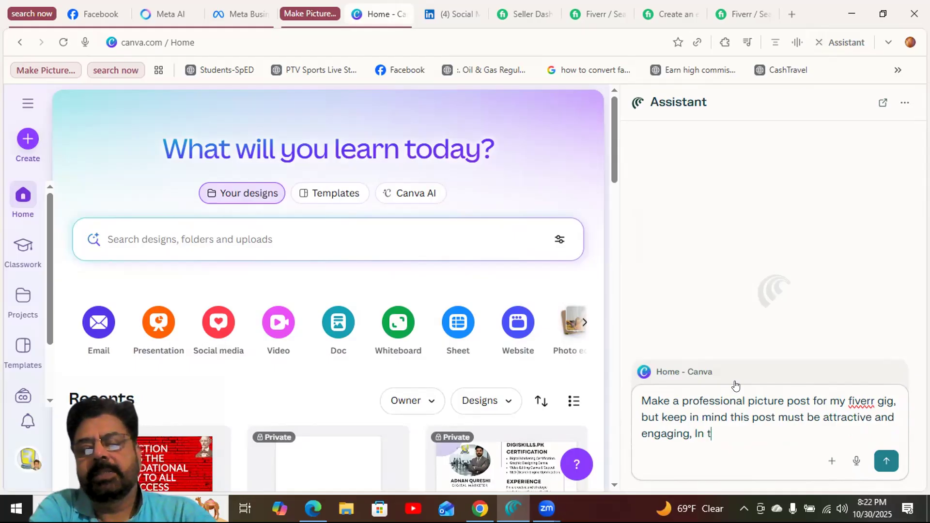
type("his add my")
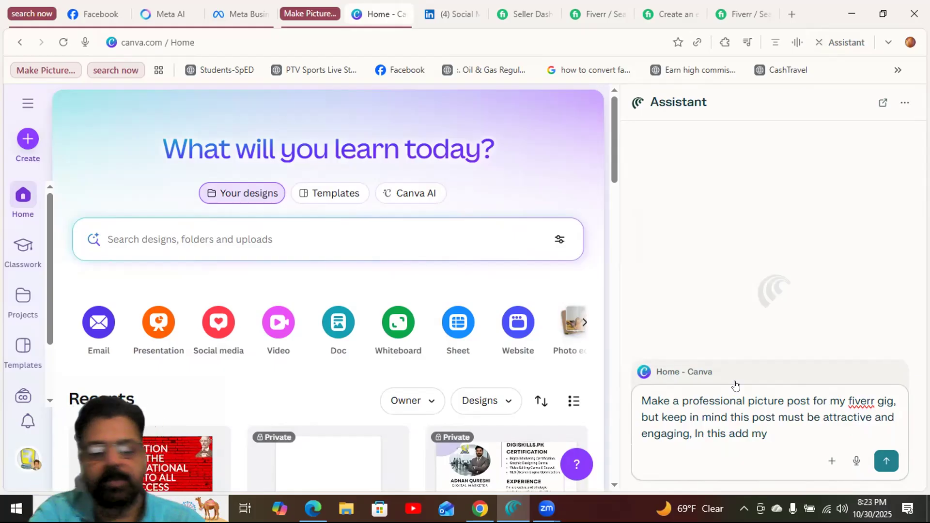
key("BackSpace")
key("BackSpace")
key("BackSpace")
key("BackSpace")
key("BackSpace")
key("BackSpace")
key("BackSpace")
key("BackSpace")
key("BackSpace")
key("BackSpace")
key("BackSpace")
key("BackSpace")
key("BackSpace")
key("BackSpace")
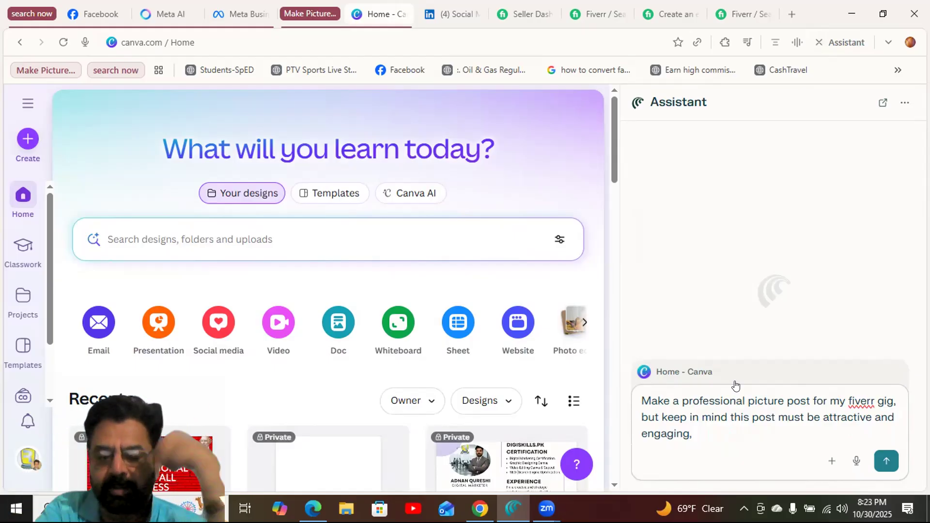
- Submit the prompt to the Assistant and check the generated gig image in the enlarged view
key("Return")
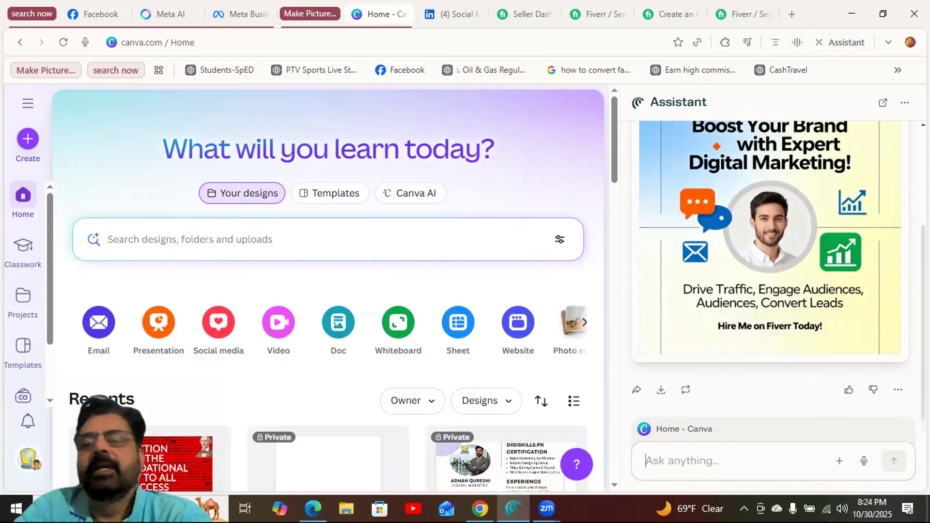
scroll(778, 270, "up", 1)
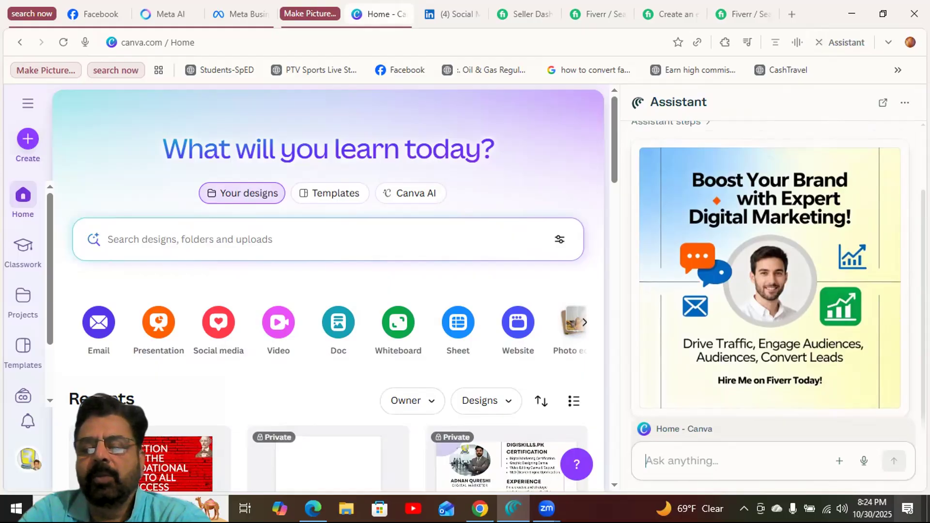
left_click(785, 287)
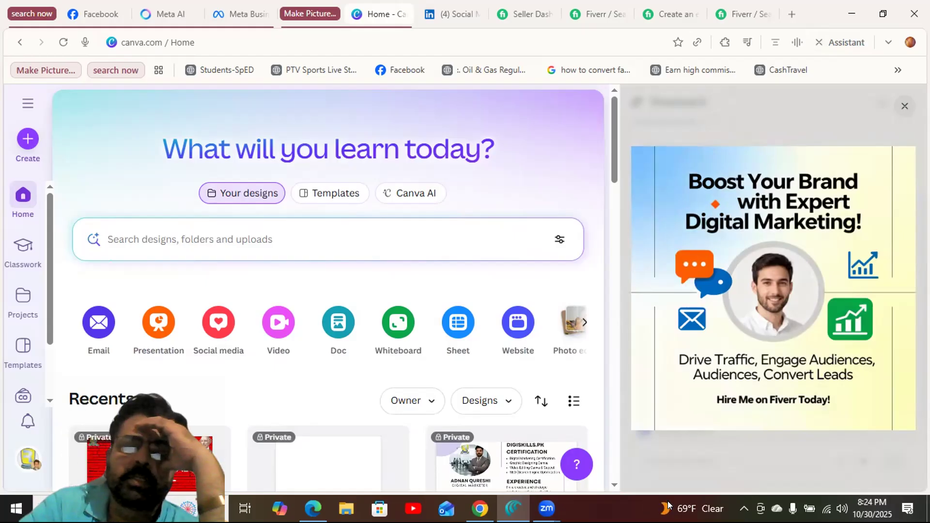
left_click(904, 106)
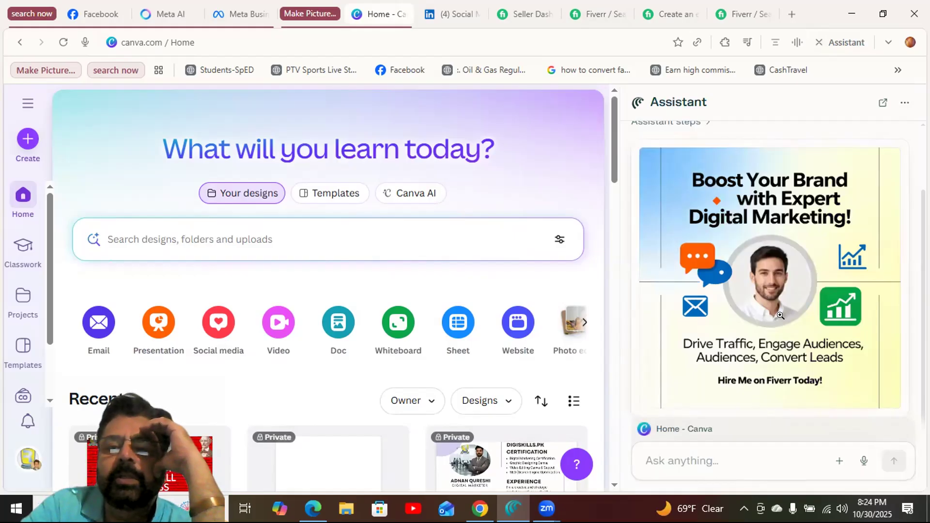
- Download the generated digital marketing image and show the file in its folder
scroll(718, 130, "down", 3)
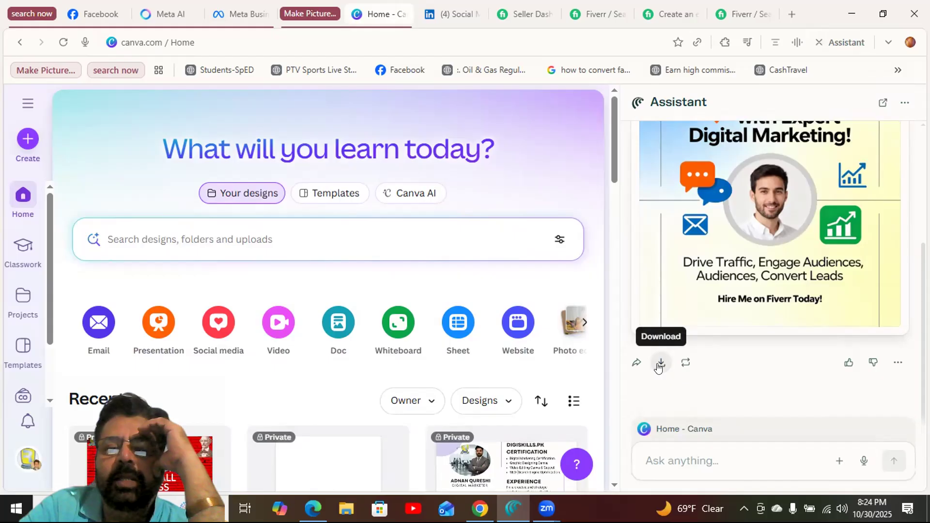
left_click(658, 366)
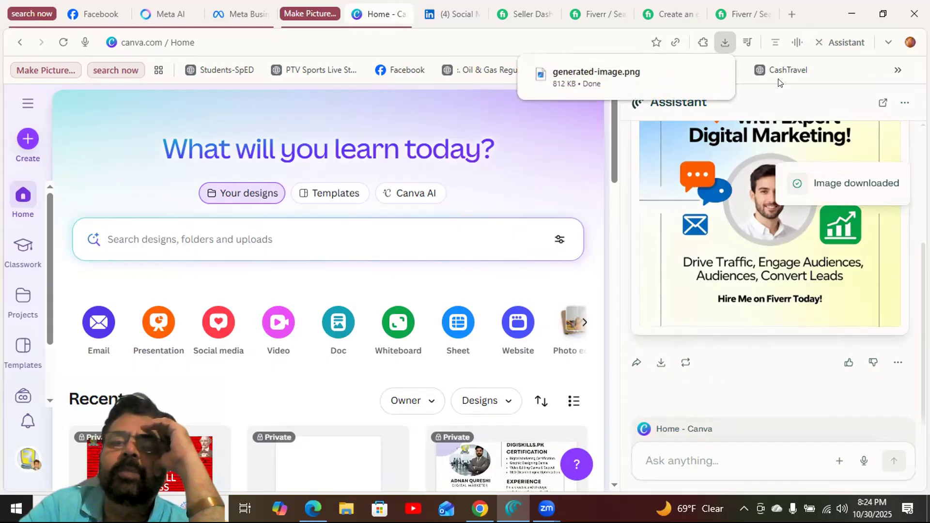
mouse_move(639, 78)
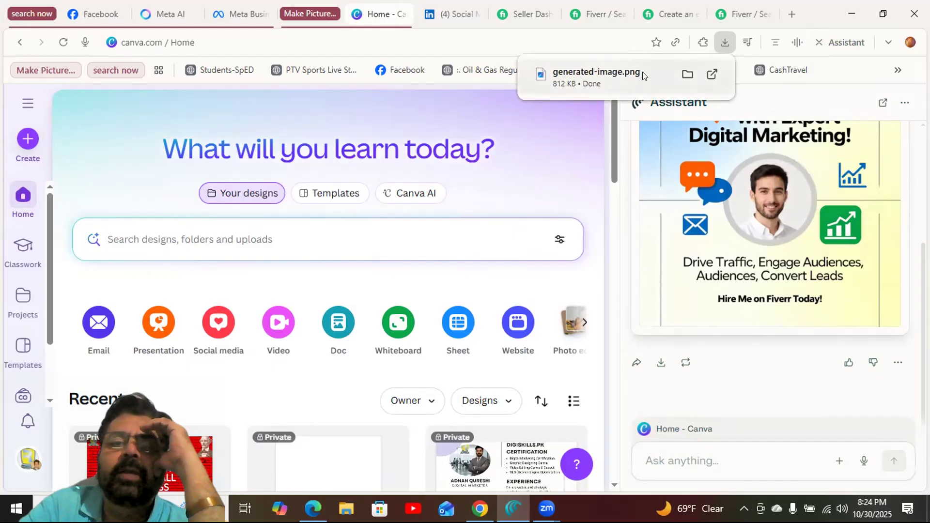
left_click(687, 74)
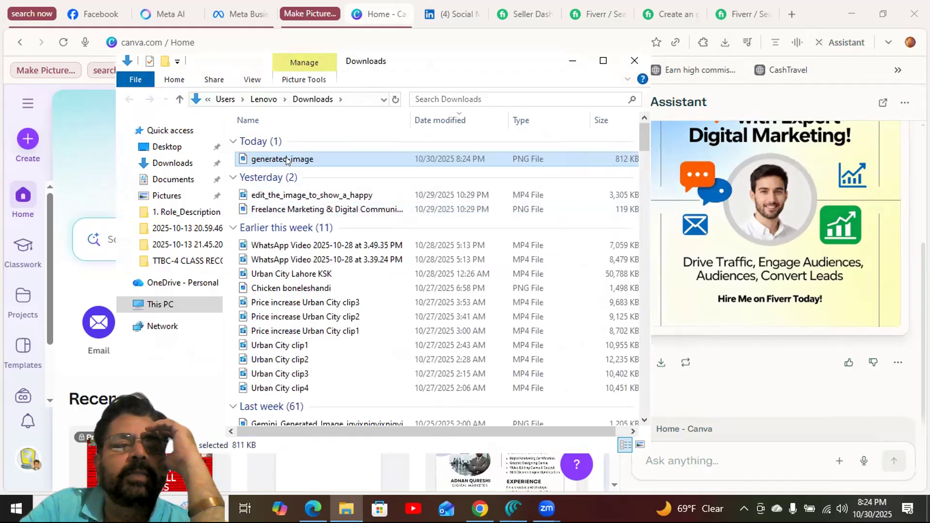
- Rename the generated image file as "Digital Marketing post for fiverr." and close the Downloads folder window
left_click(284, 158)
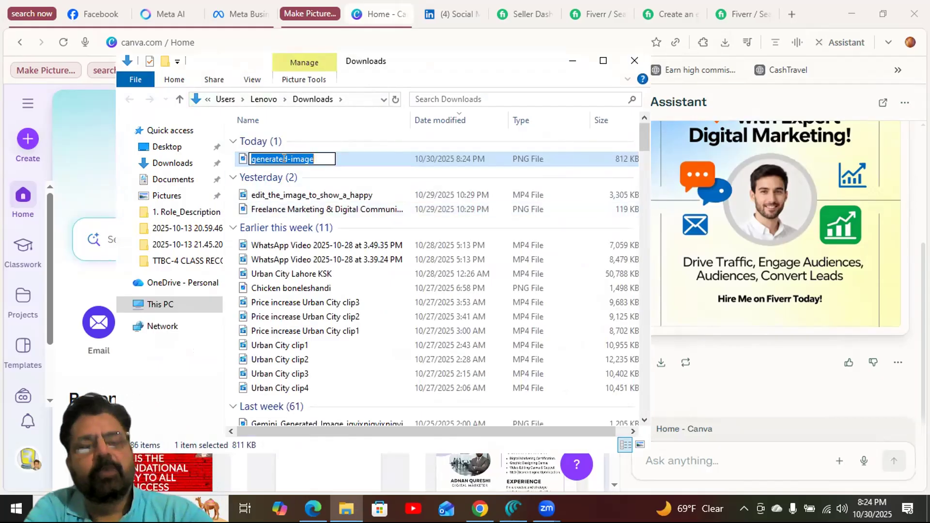
type("Digit")
key("BackSpace")
type("gital Marke")
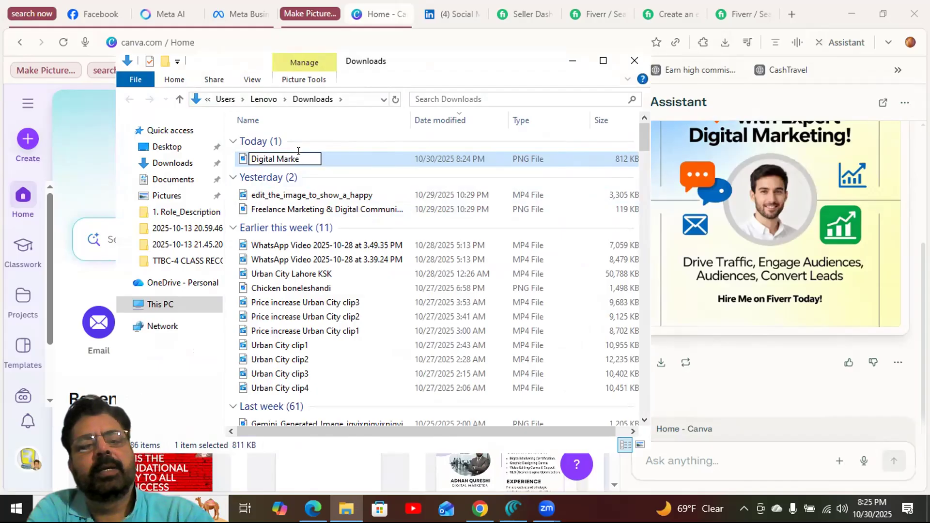
type("ting ")
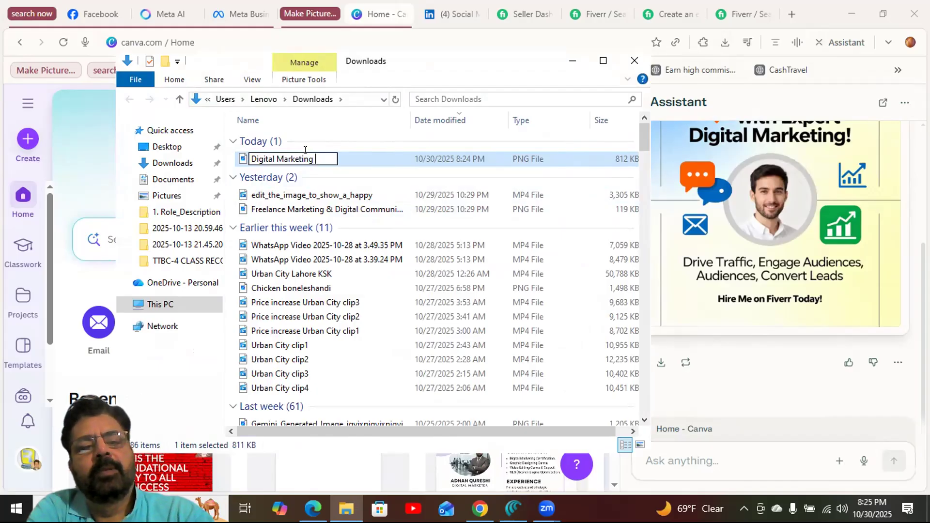
type("post for fiverr.")
key("Return")
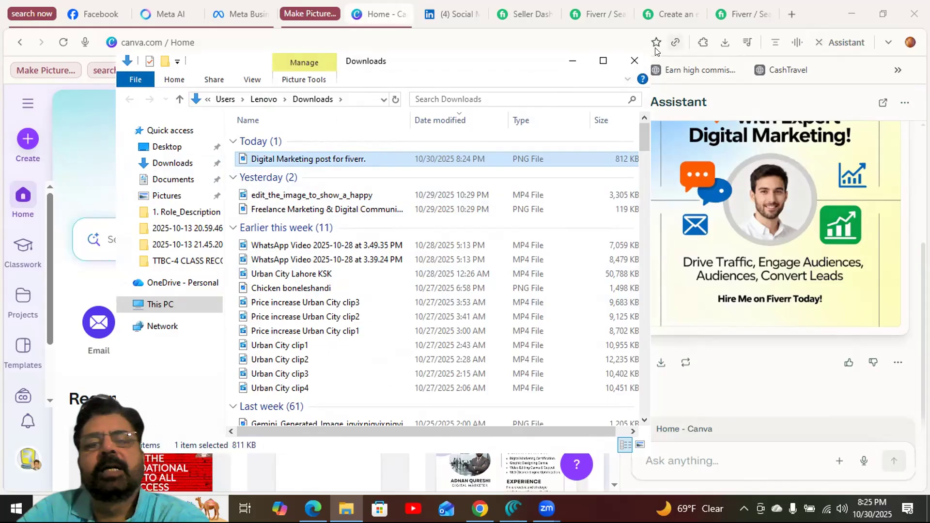
left_click(635, 60)
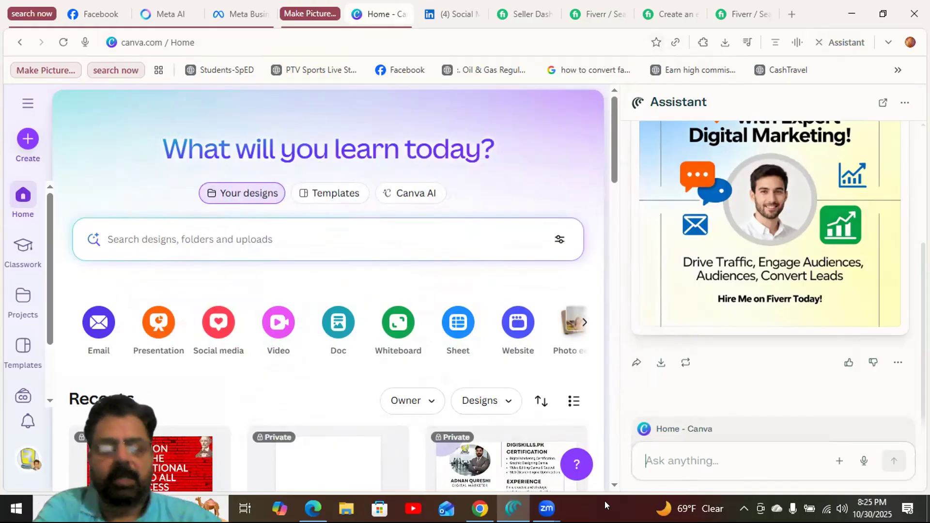
- Send the Assistant the prompt "Now make like this post in canva"
type("N")
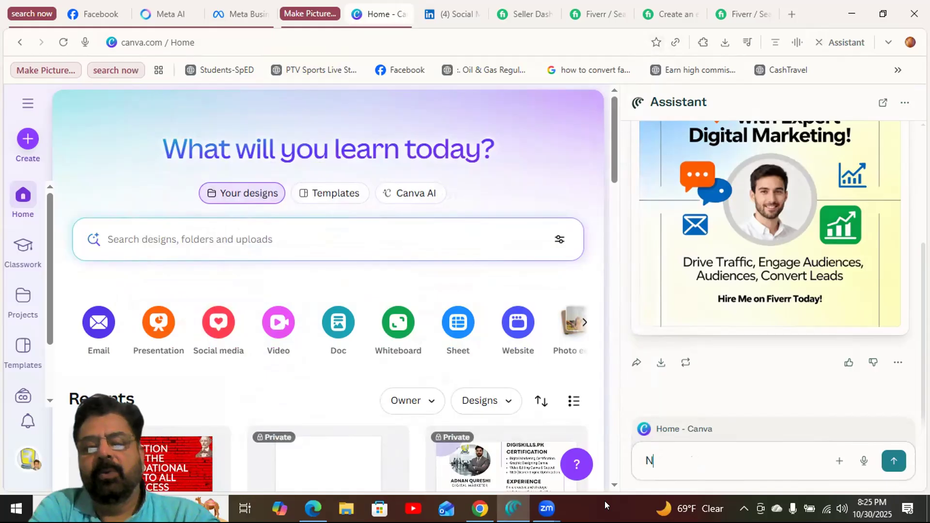
type("ow make ")
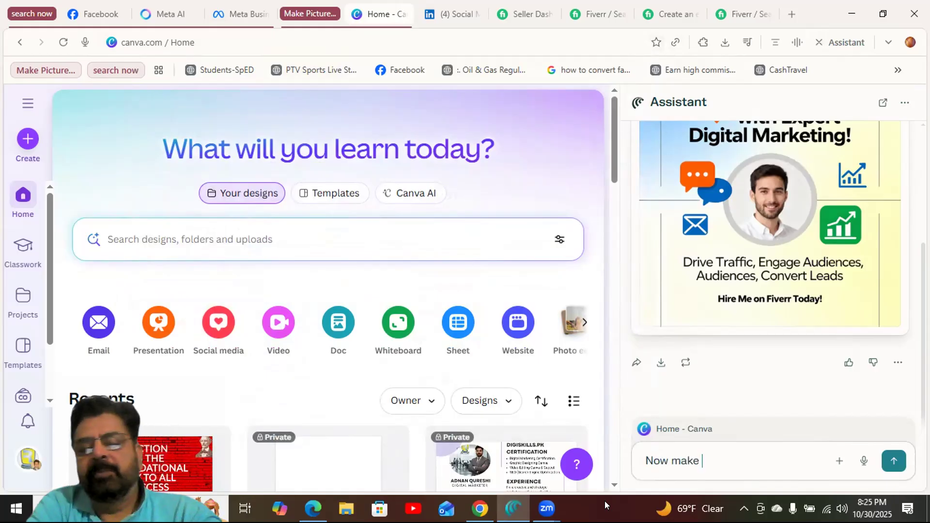
type("like this po")
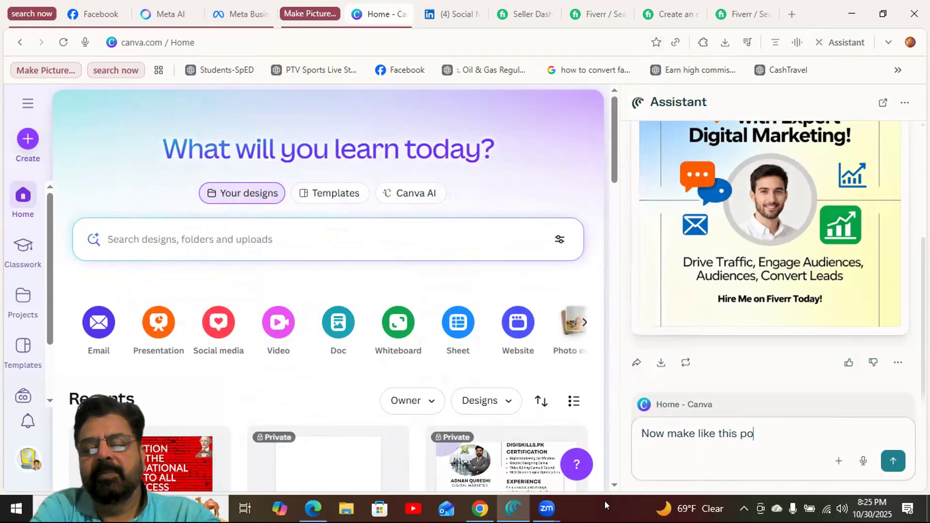
type("st in canva")
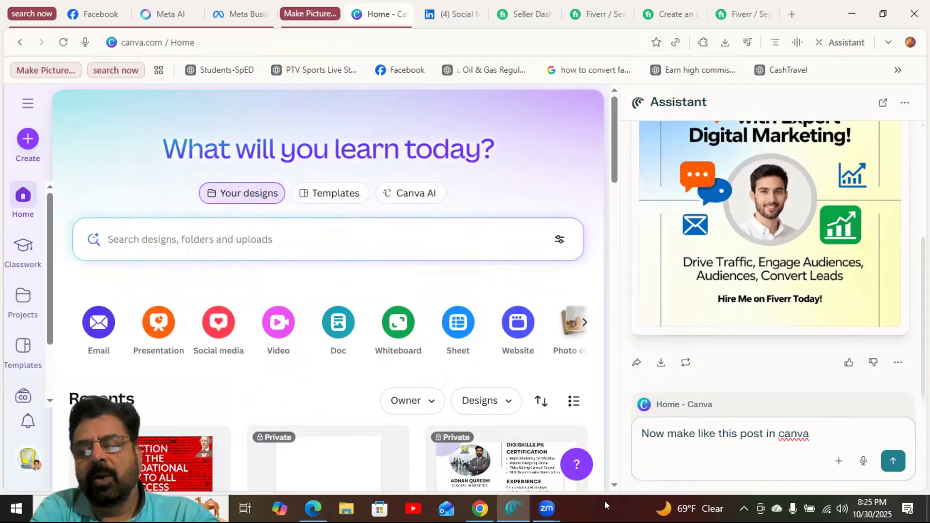
key("Return")
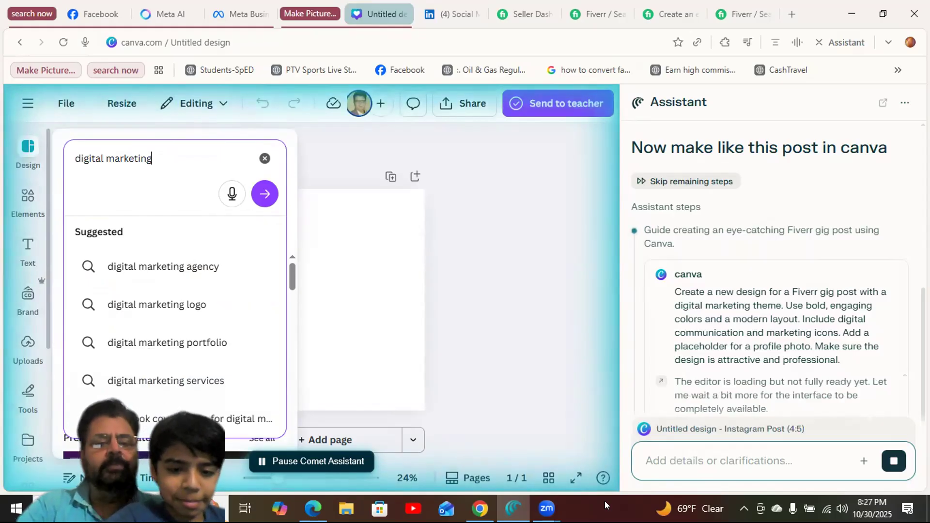
- Search the design templates for "digital marketing services"
type("services")
key("Return")
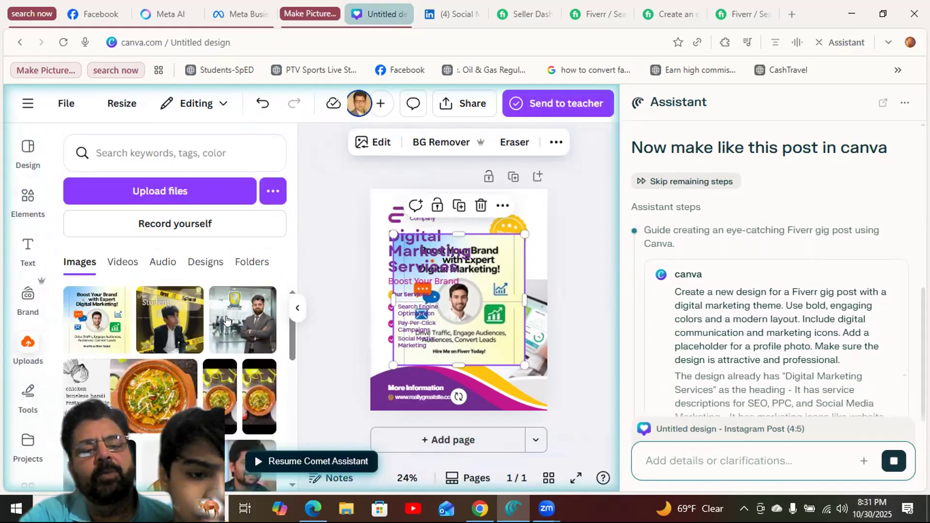
- Add the uploaded photo of the suited man to the design and delete the generated gig image behind it
left_click(226, 320)
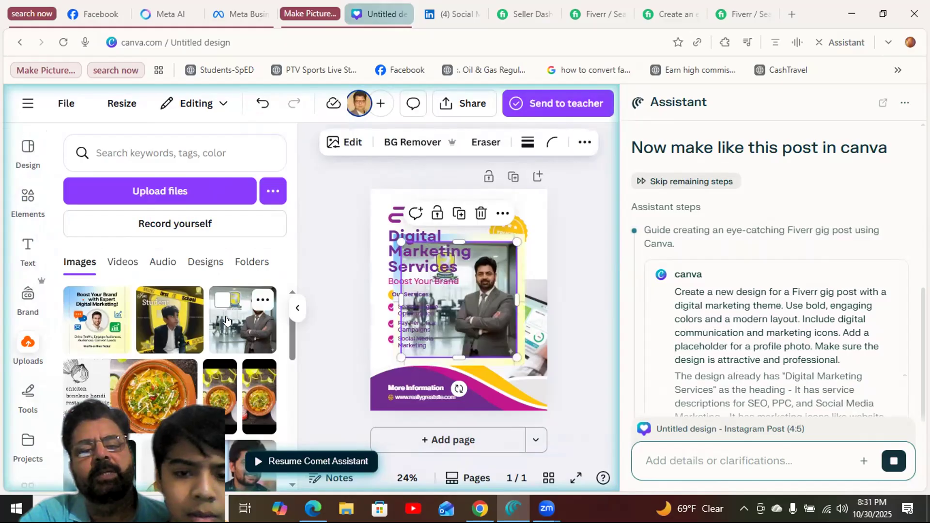
left_click(392, 322)
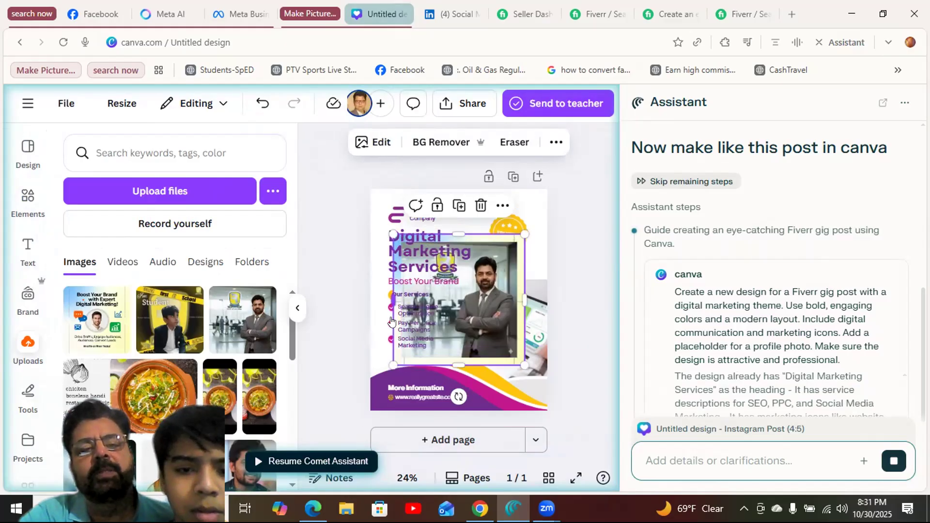
left_click(479, 205)
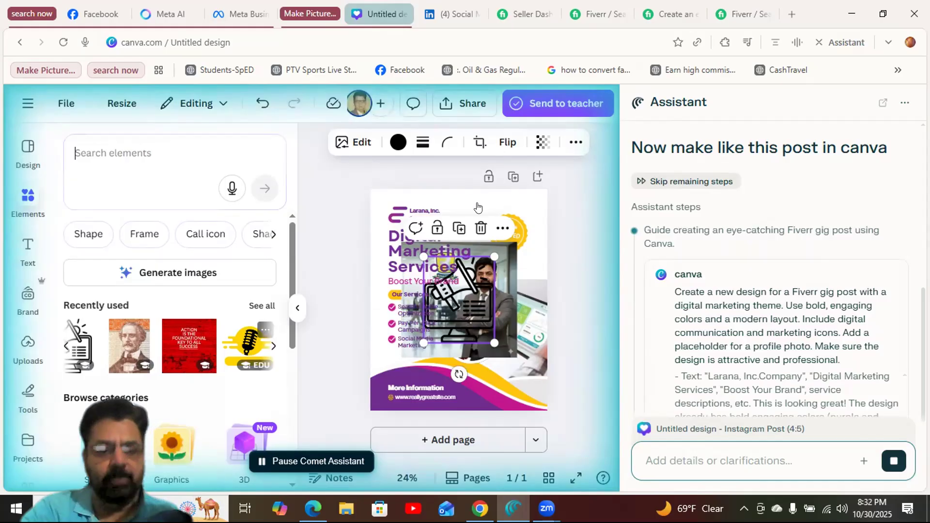
- Search the elements for "profile frame" and move the large circle frame off the photo, over the poster's right edge
type("profile frame")
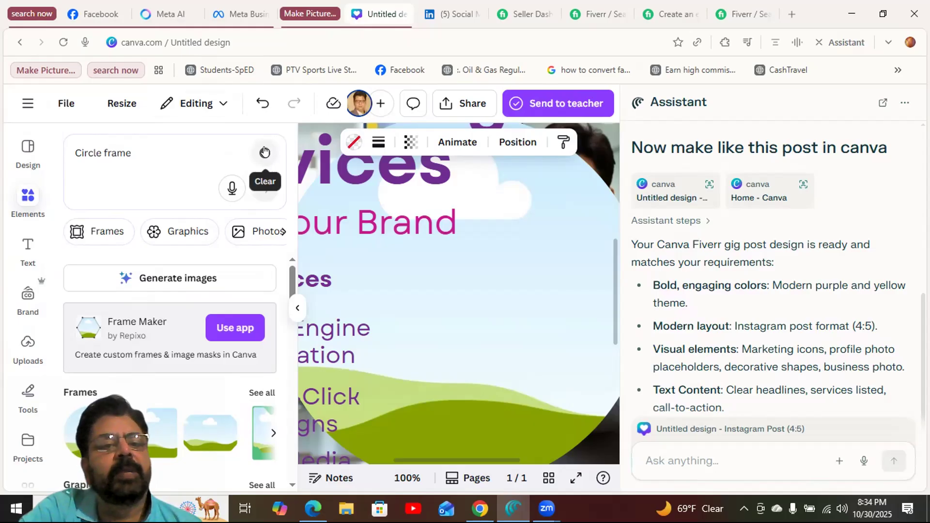
left_click(292, 311)
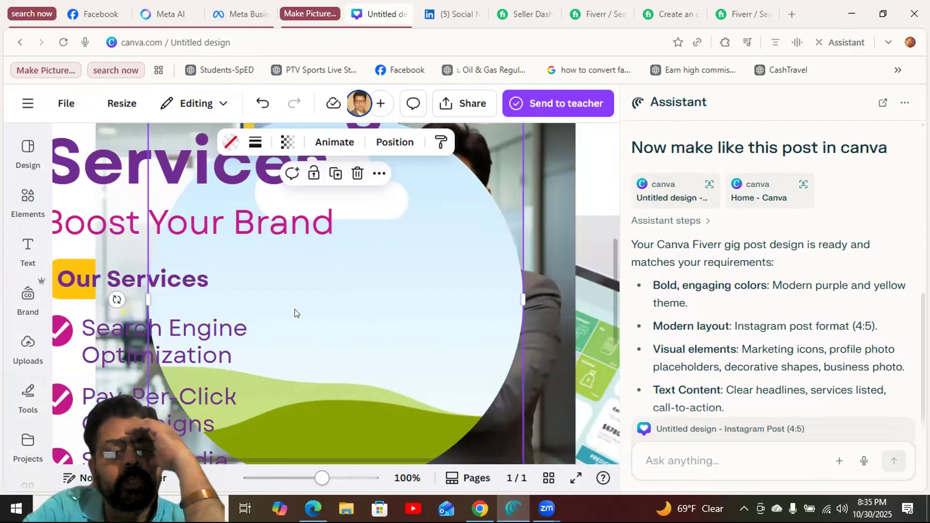
scroll(295, 312, "down", 10)
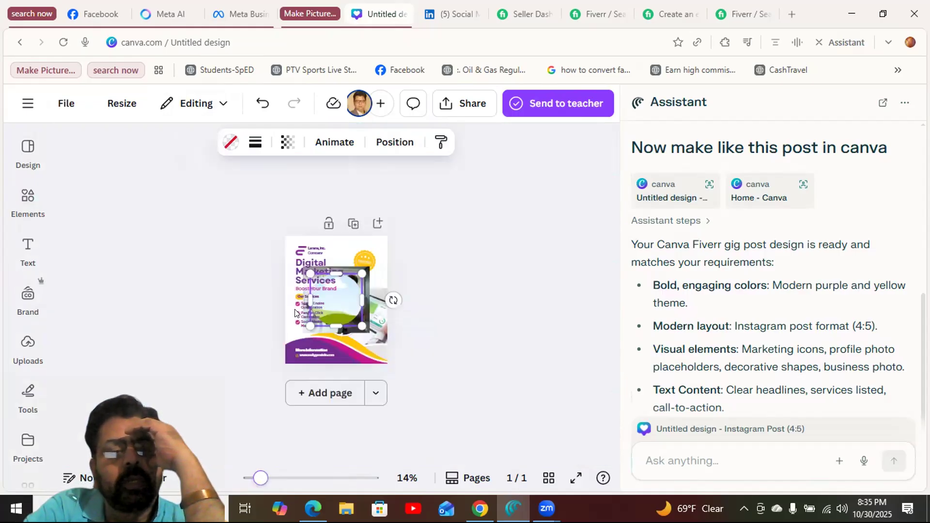
scroll(294, 312, "up", 3)
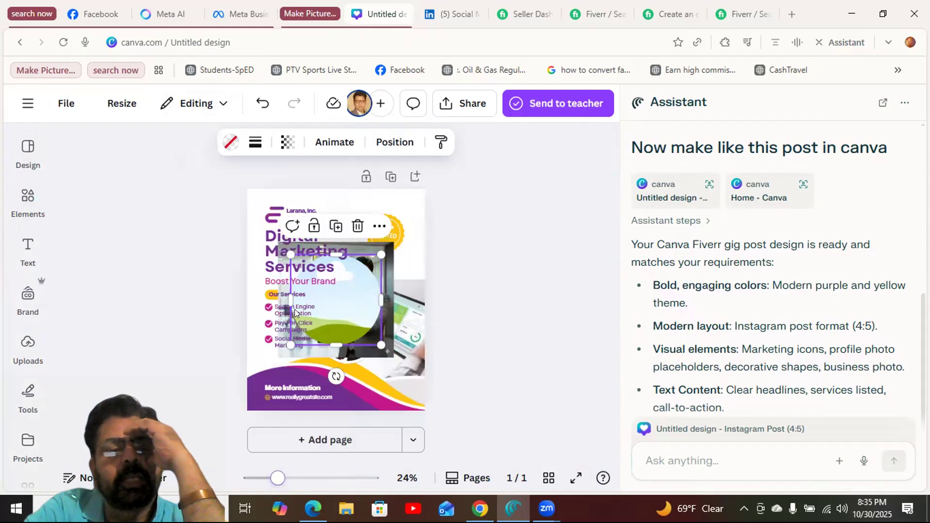
scroll(295, 312, "up", 3)
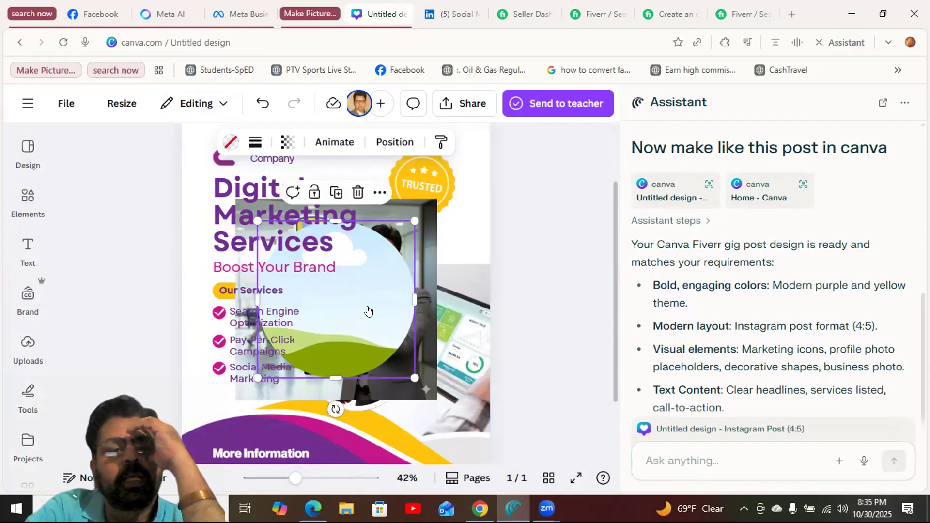
left_click_drag(378, 312, 510, 274)
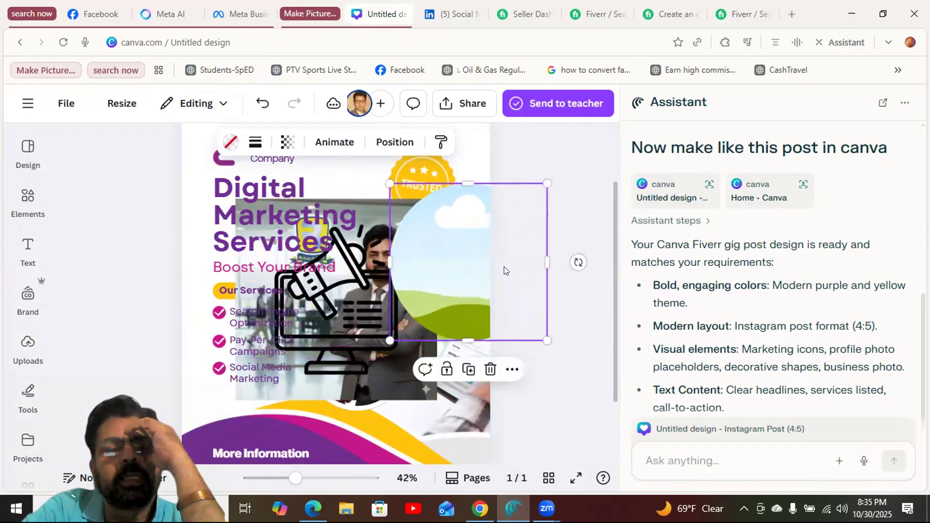
- Delete the megaphone-and-monitor icon and place the suited man's photo inside the large circle frame
left_click(350, 280)
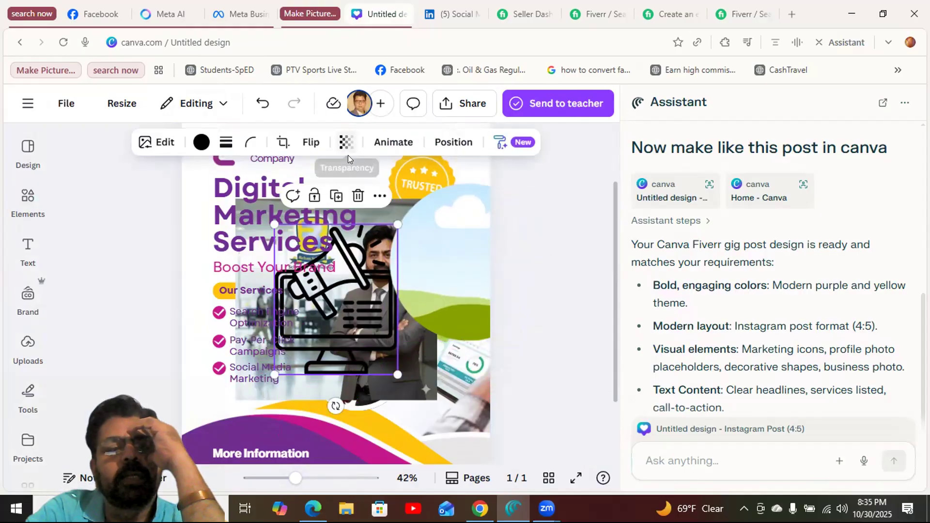
left_click(356, 194)
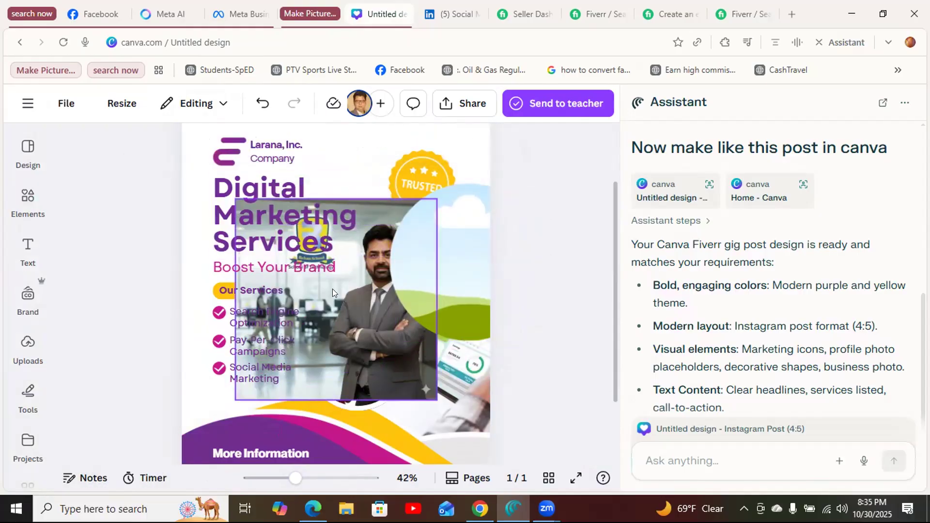
left_click(332, 289)
left_click_drag(332, 288, 442, 261)
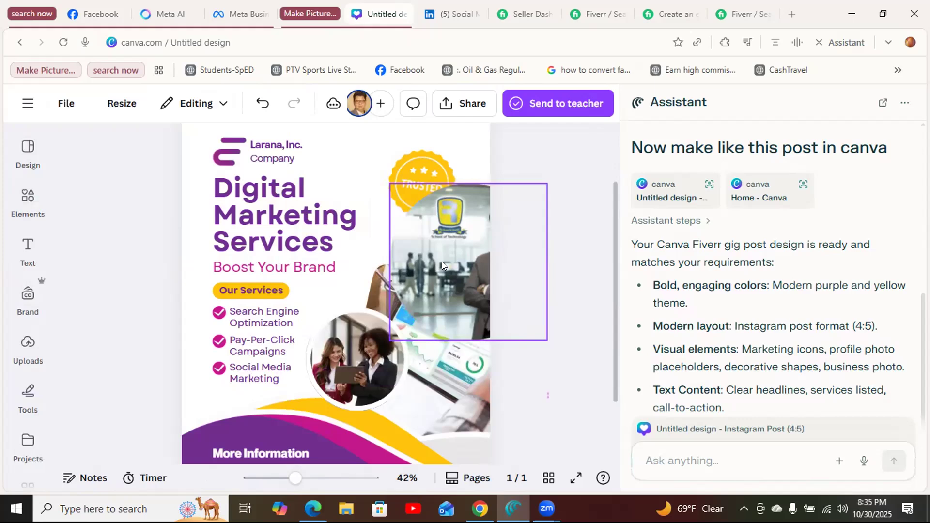
- Delete the image of the two women from the small circular frame, keeping the frame
left_click(341, 351)
left_click(378, 279)
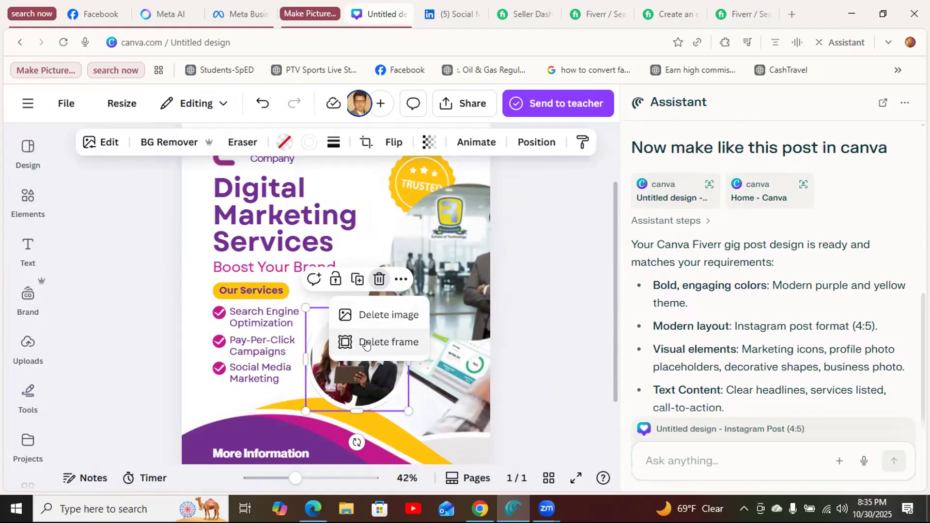
left_click(367, 318)
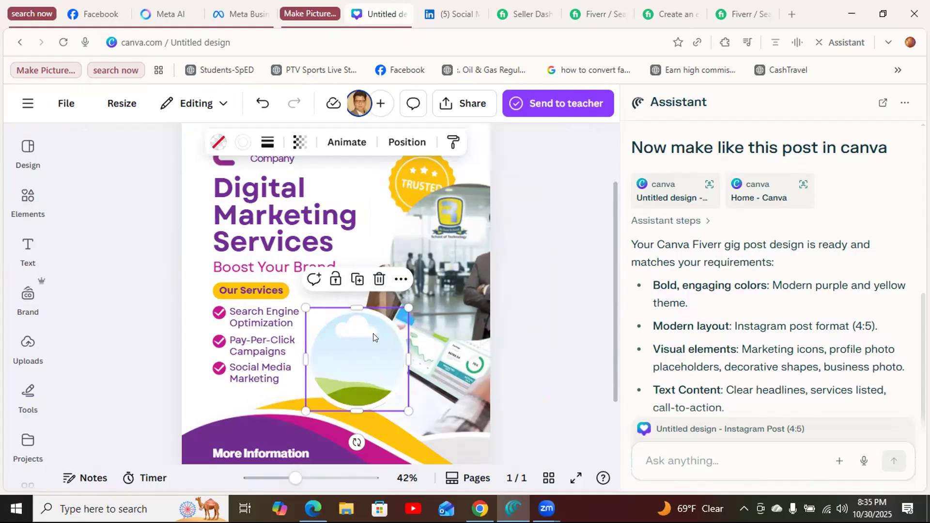
- Shift the large circular photo further onto the poster and delete the small empty circular frame below it
left_click(436, 245)
left_click_drag(436, 245, 398, 231)
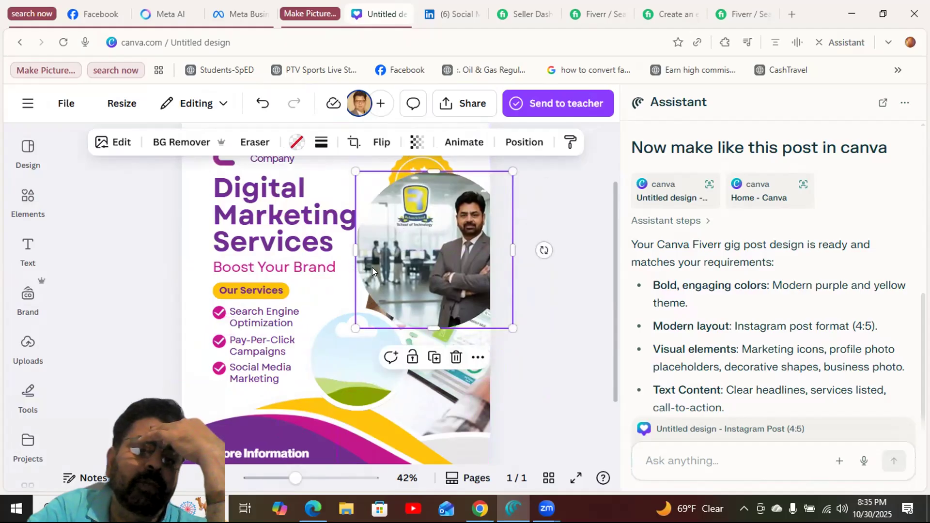
left_click(342, 348)
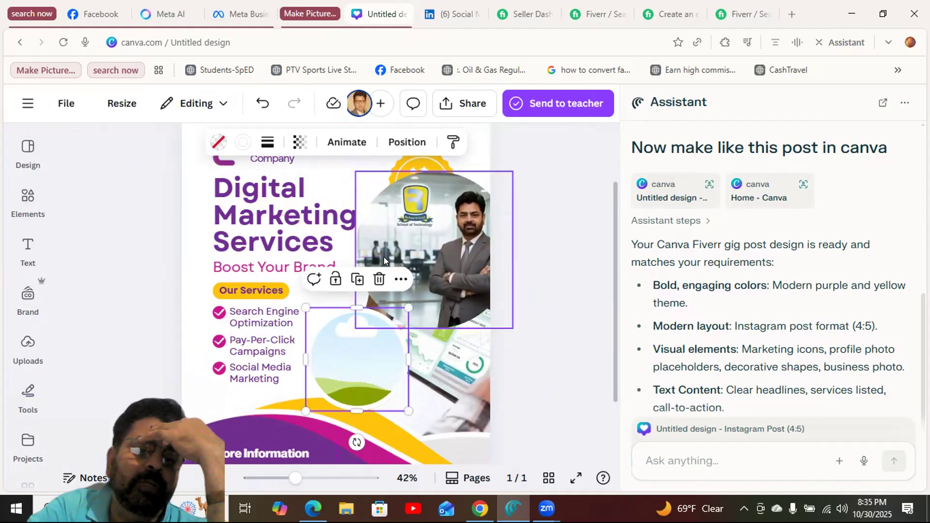
left_click(378, 279)
- Move the circular photo down beside the services list and shrink it to clear the list text
left_click_drag(403, 255, 332, 355)
left_click_drag(284, 268, 299, 284)
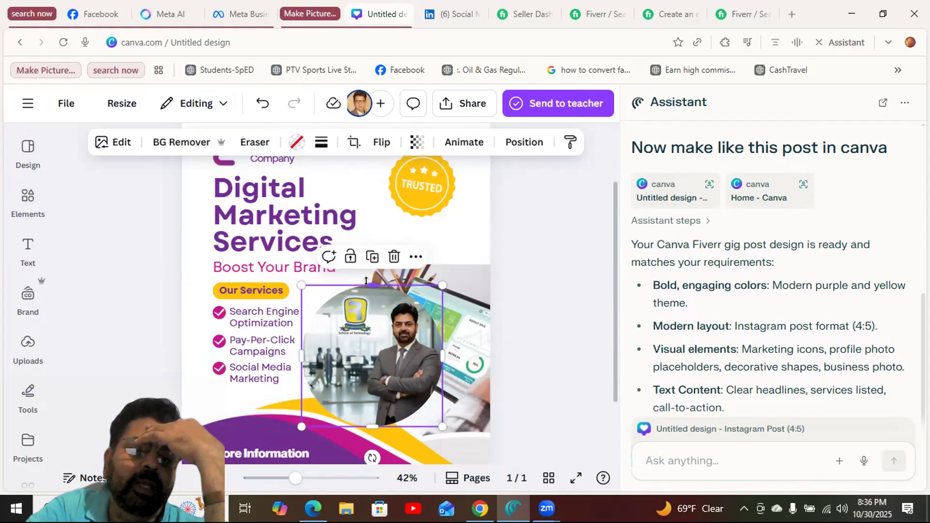
left_click_drag(366, 285, 369, 304)
left_click_drag(300, 361, 335, 349)
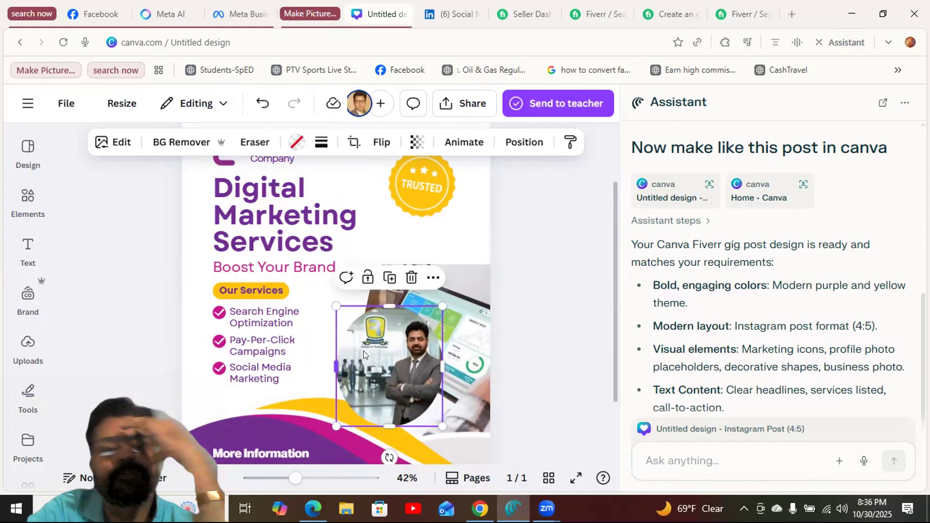
- Shrink the circular photo further and position it between the services list and the laptop picture
left_click(526, 320)
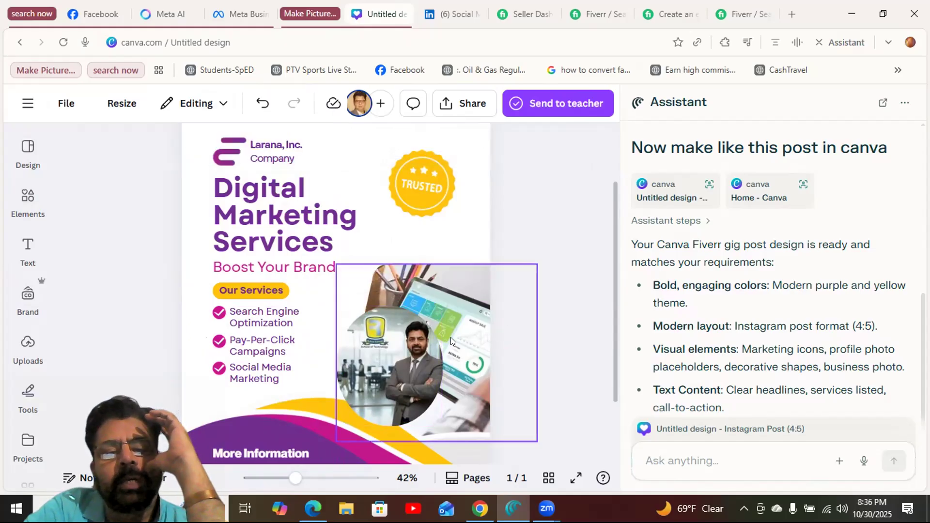
left_click_drag(384, 343, 353, 327)
left_click_drag(303, 286, 334, 321)
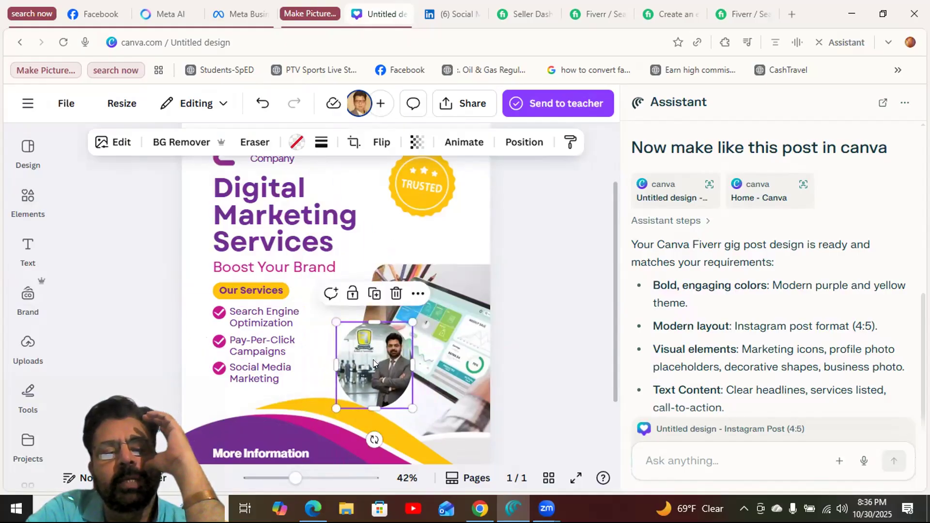
left_click_drag(374, 361, 350, 360)
left_click(590, 315)
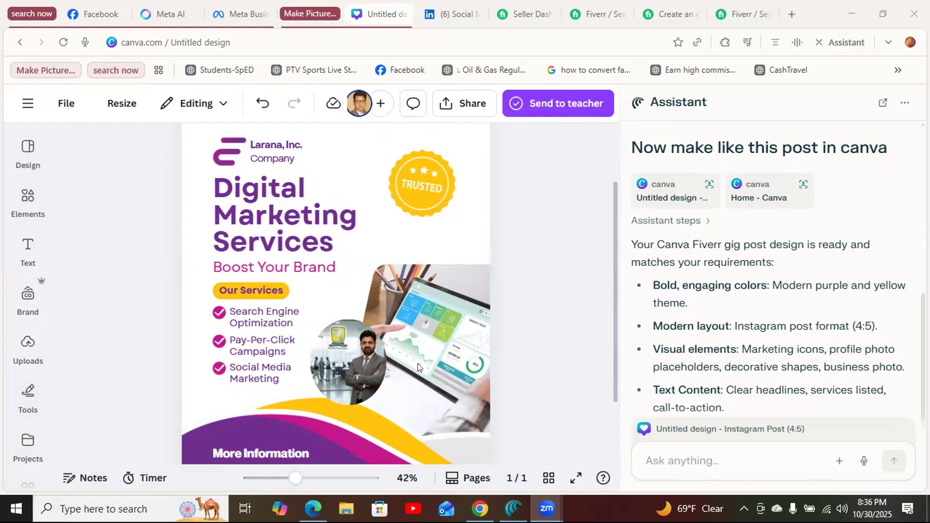
left_click(613, 247)
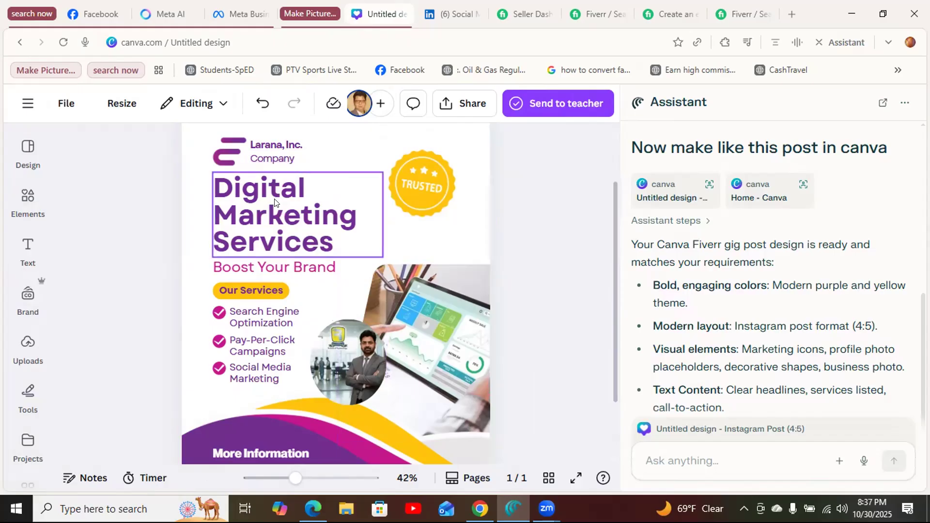
- Delete the "Company" and "Larana, Inc." text lines beside the purple logo
left_click(272, 158)
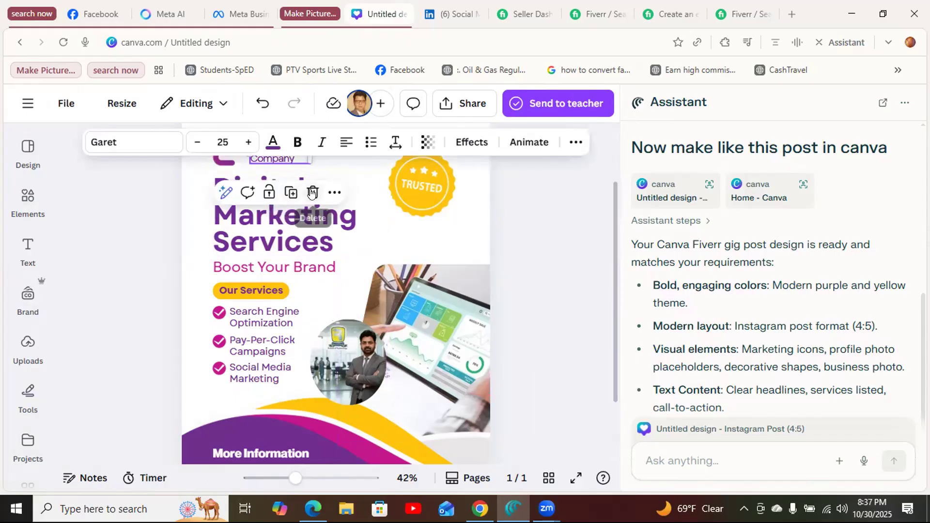
left_click(313, 192)
left_click(284, 151)
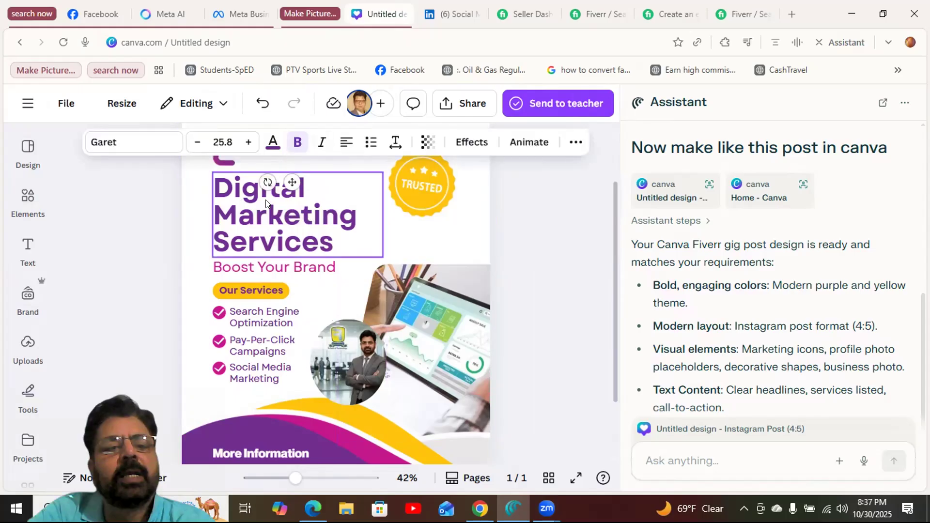
left_click(385, 239)
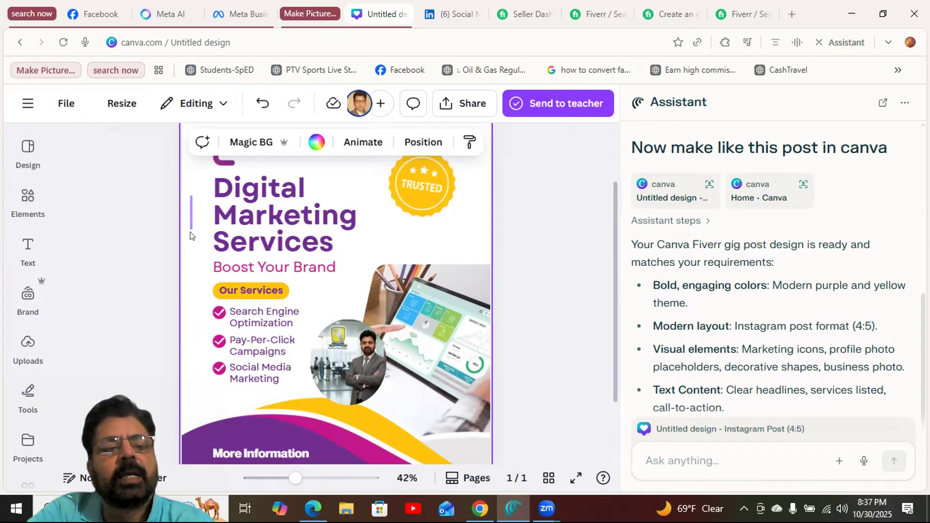
left_click_drag(189, 233, 189, 235)
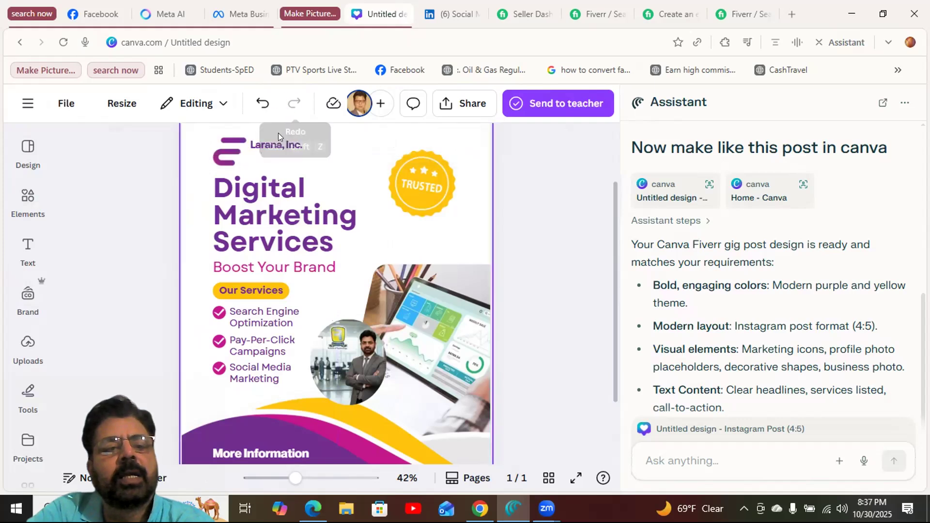
left_click(266, 149)
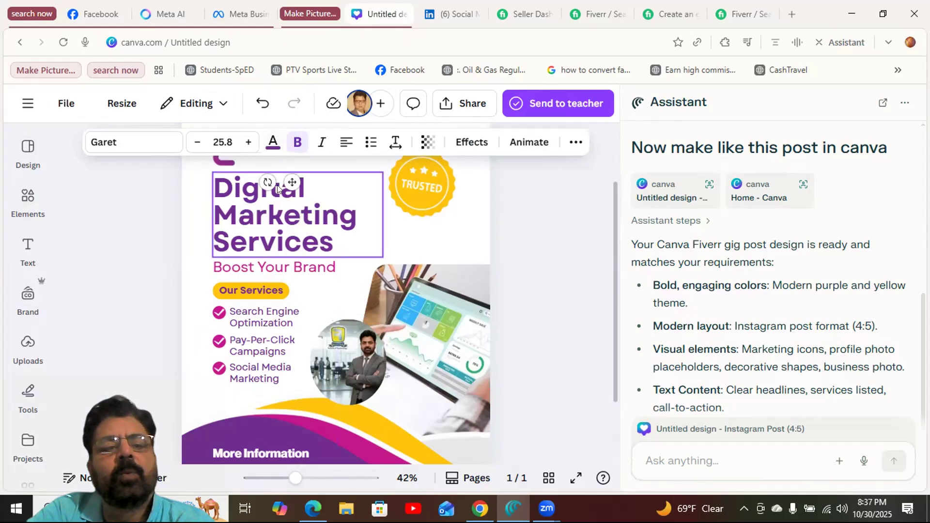
left_click(189, 189)
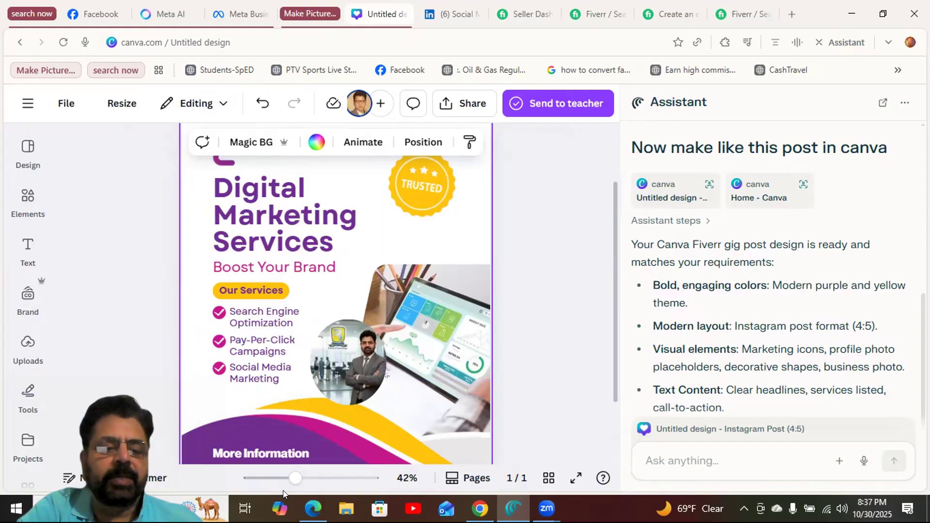
left_click_drag(296, 478, 270, 484)
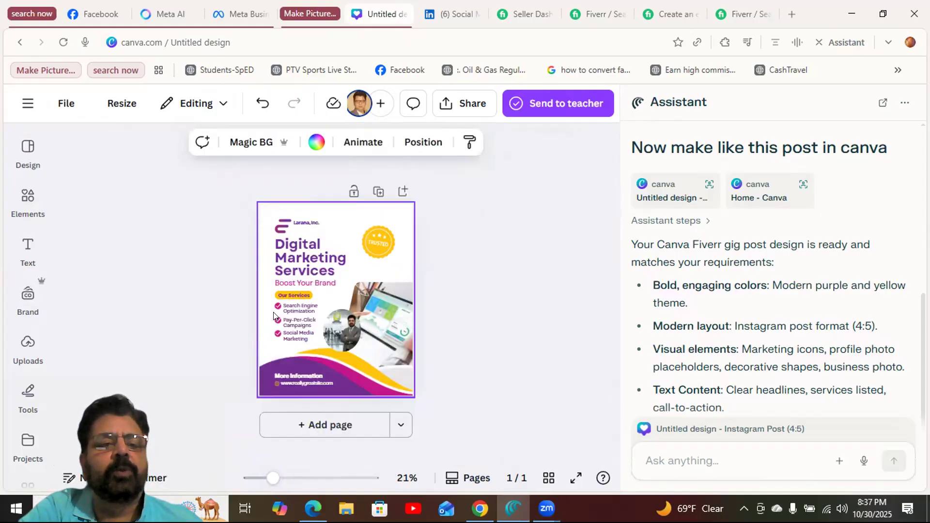
left_click(298, 225)
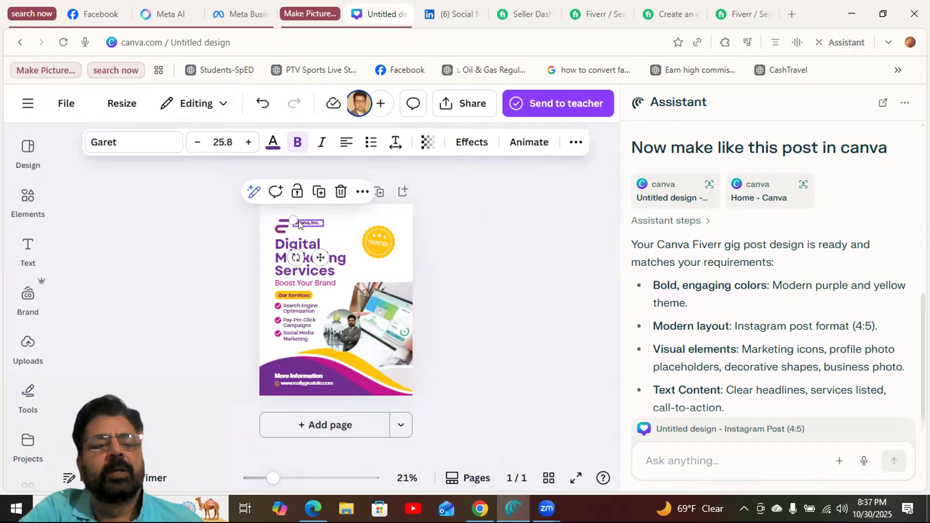
left_click(340, 192)
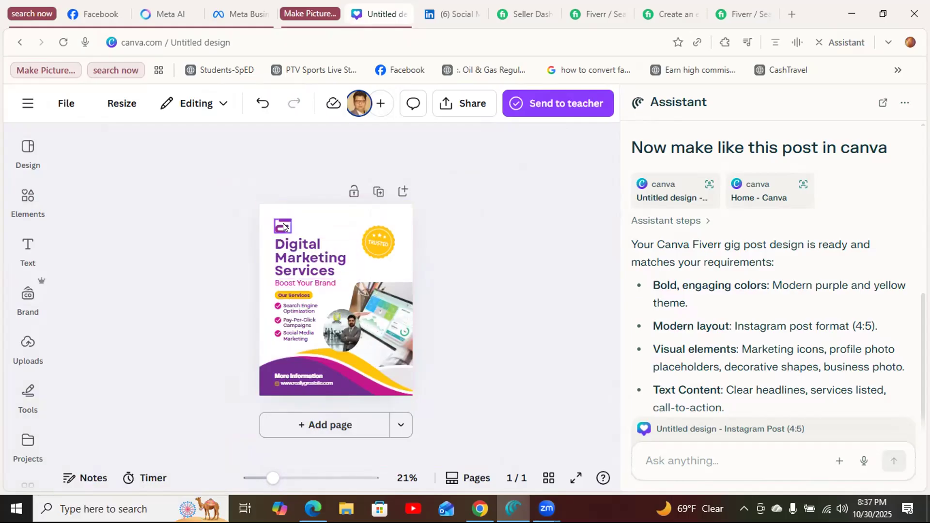
- Delete the invisible graphic element overhanging the poster's edge, just below the TRUSTED badge
scroll(284, 226, "up", 4)
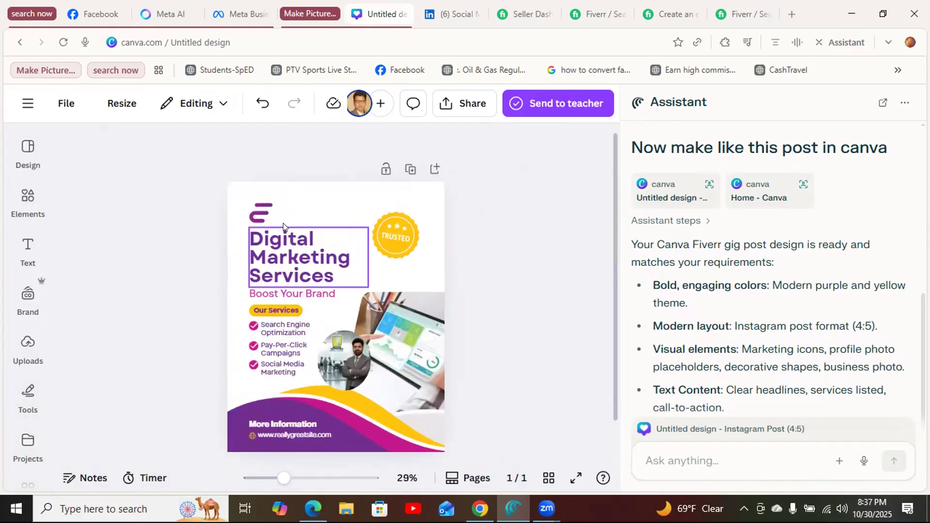
scroll(283, 226, "up", 1)
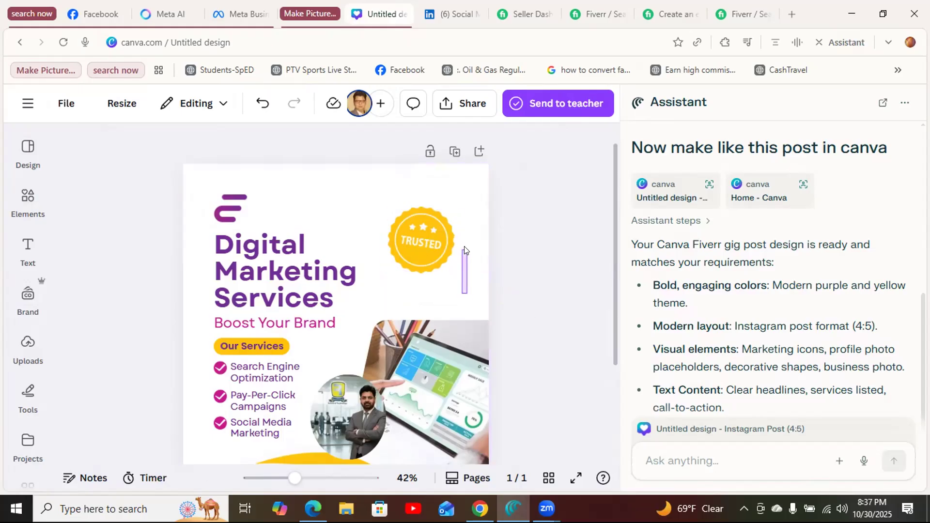
left_click(492, 275)
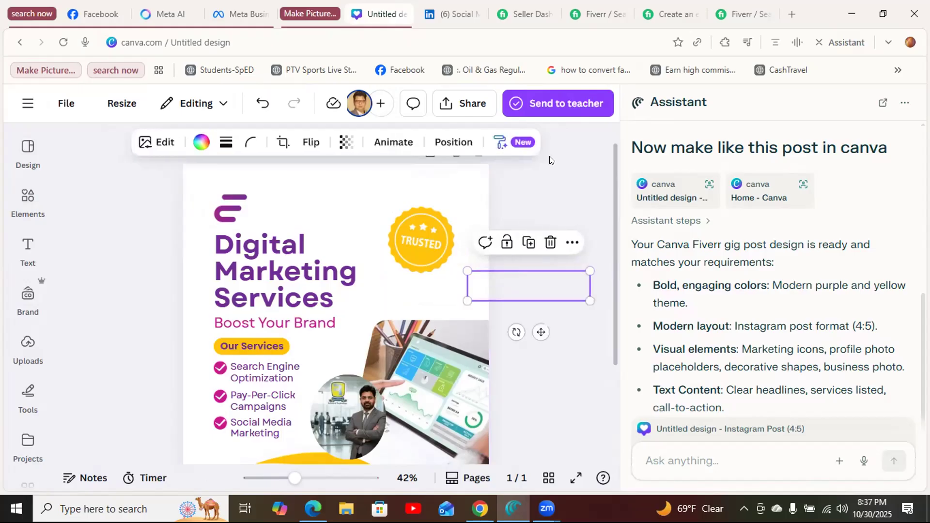
key("Delete")
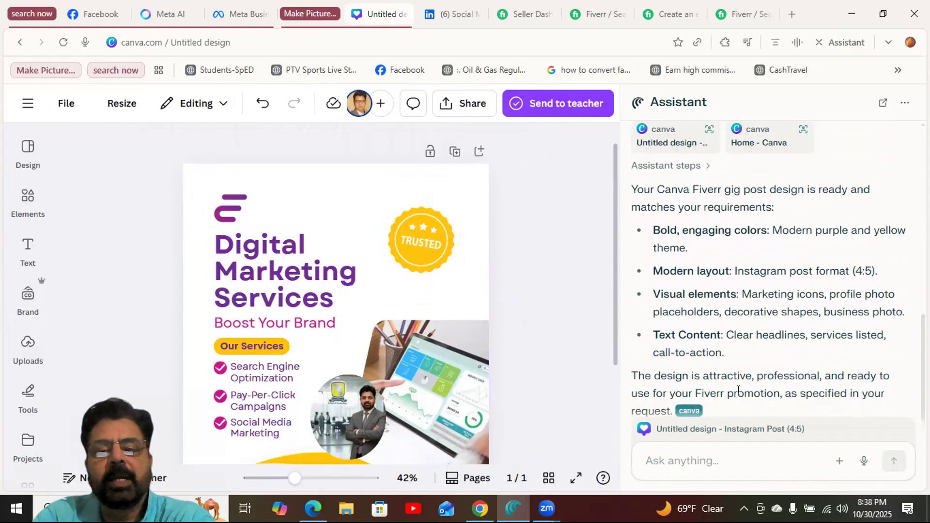
left_click_drag(613, 361, 626, 422)
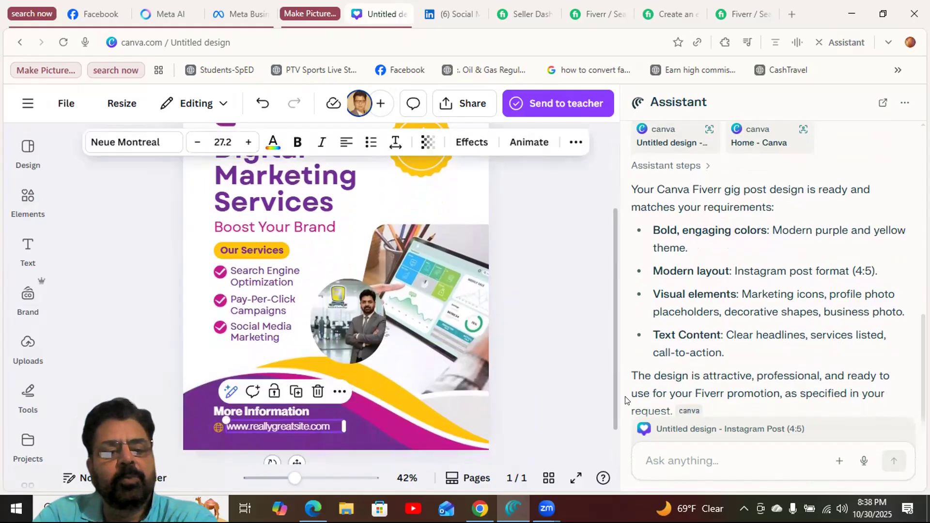
left_click(318, 390)
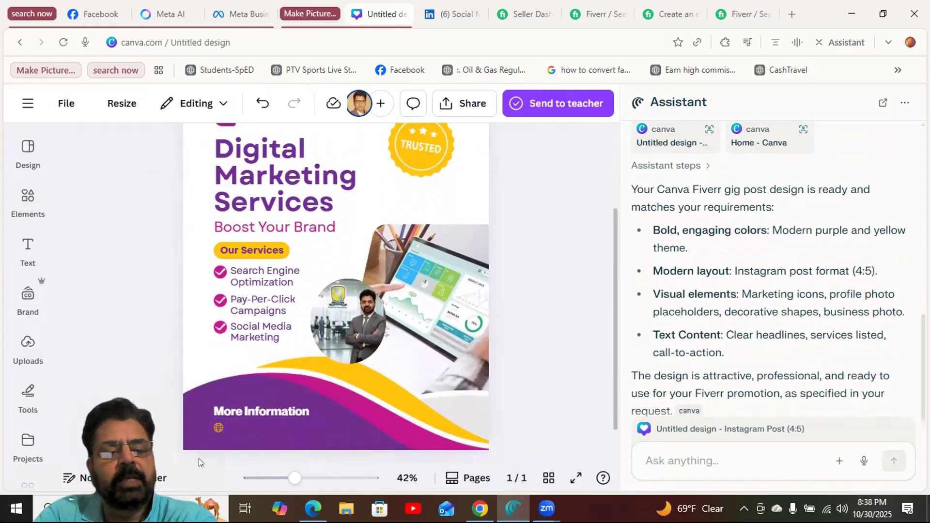
left_click(213, 427)
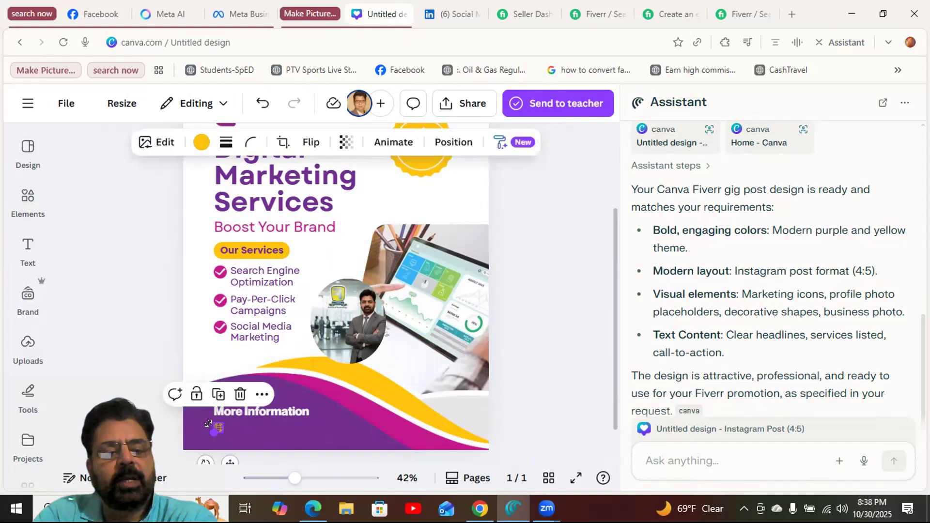
left_click(234, 396)
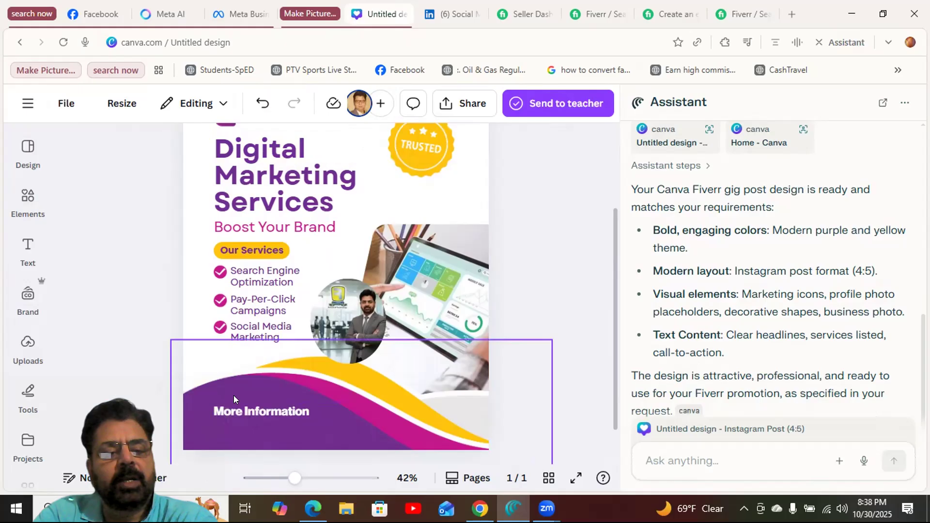
left_click(242, 422)
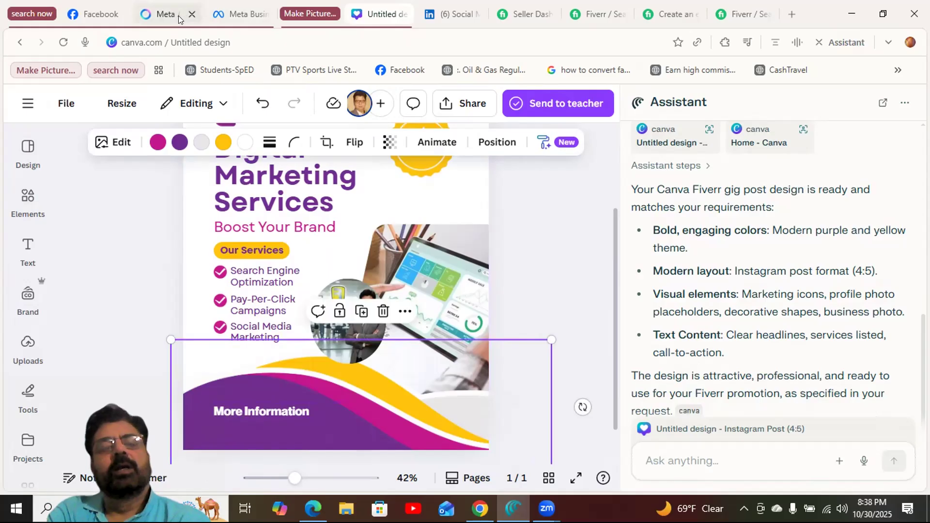
left_click(101, 346)
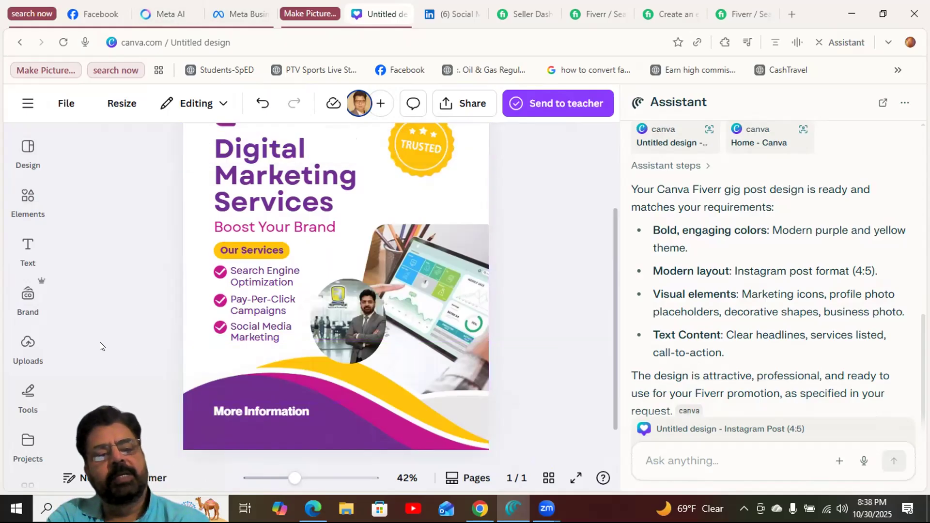